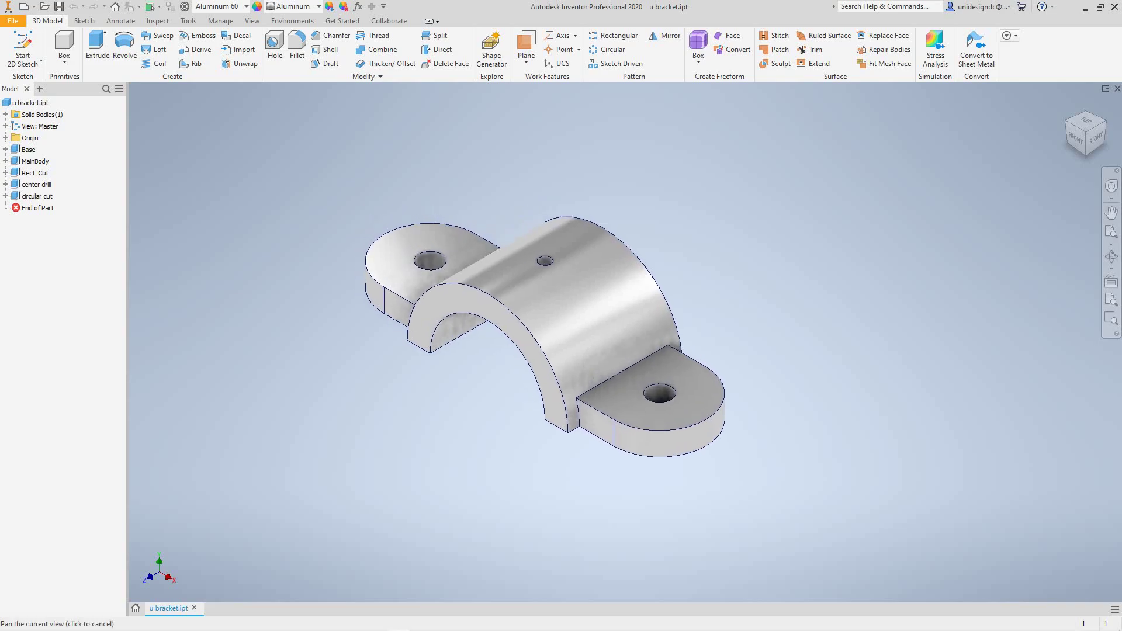
# Step: Create a new drawing file while the U bracket part stays open
pyautogui.scroll(3, 774, 348)
pyautogui.scroll(3, 772, 349)
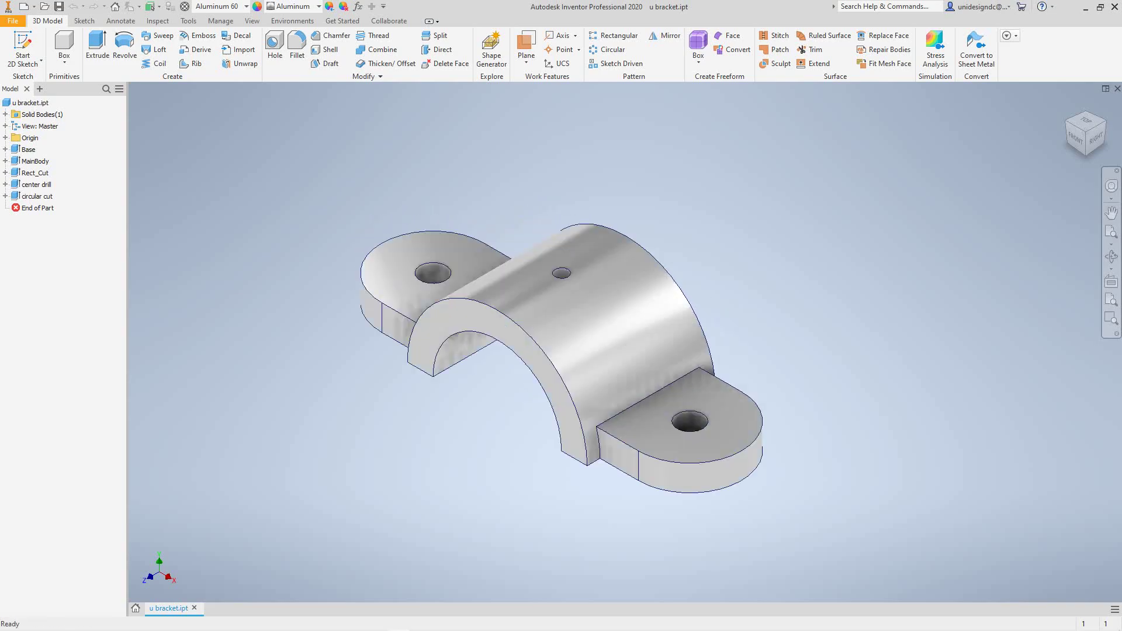
pyautogui.scroll(-3, 777, 310)
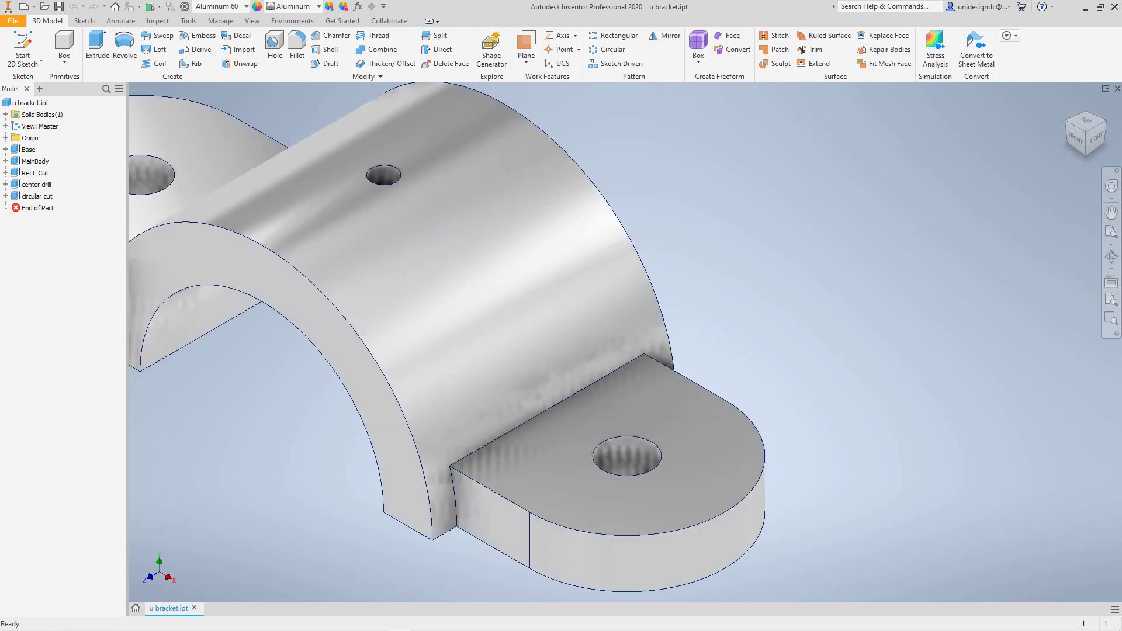
pyautogui.scroll(2, 777, 310)
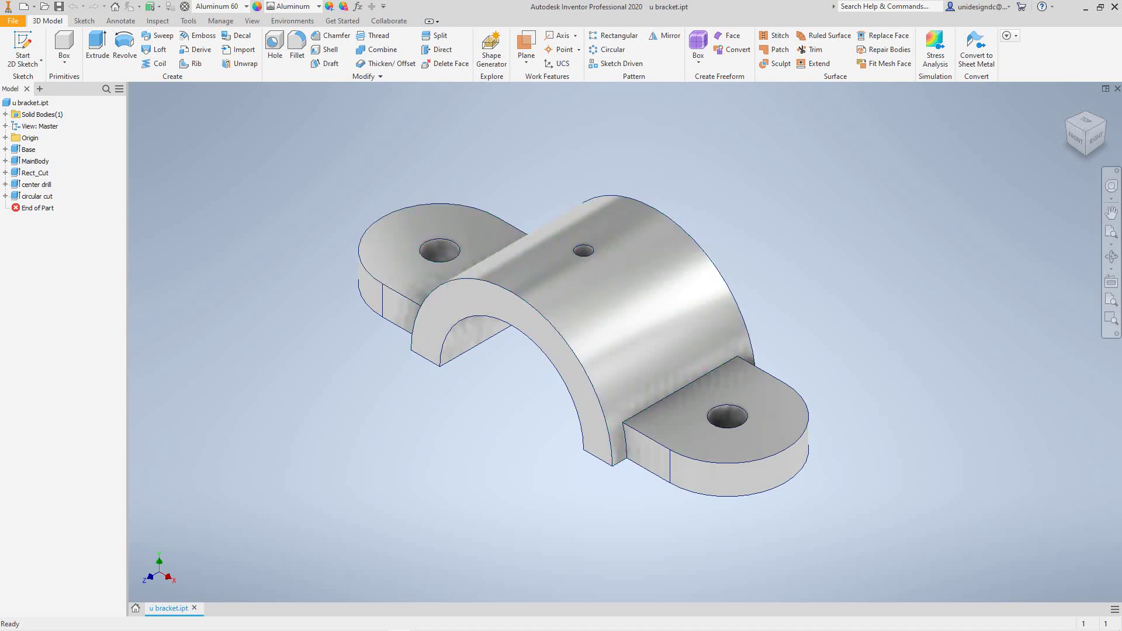
pyautogui.click(34, 6)
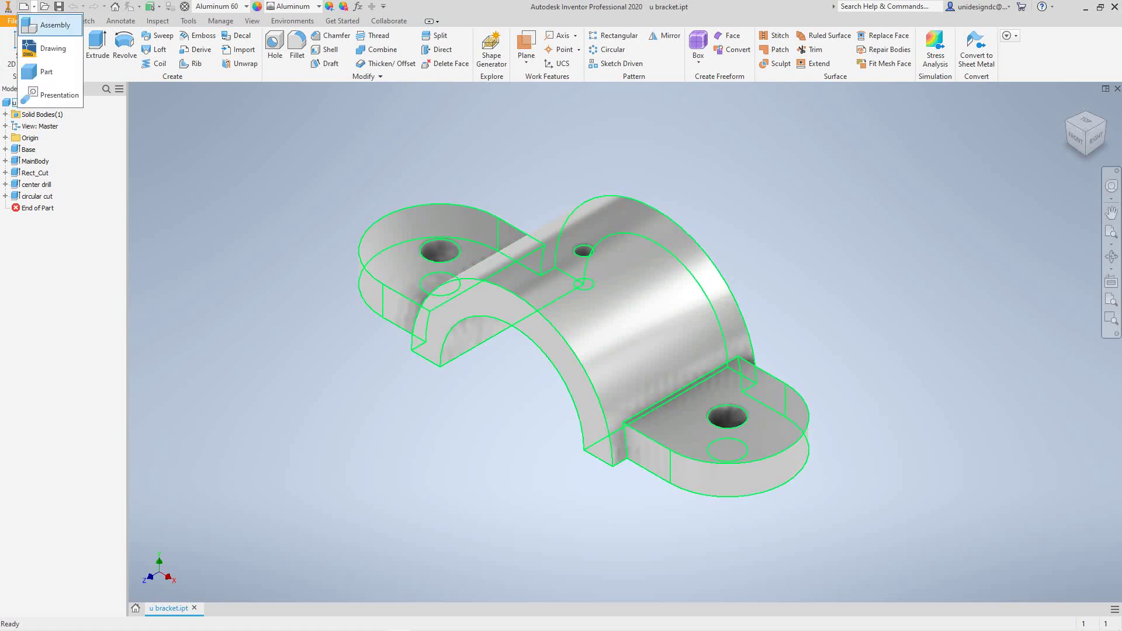
pyautogui.click(52, 49)
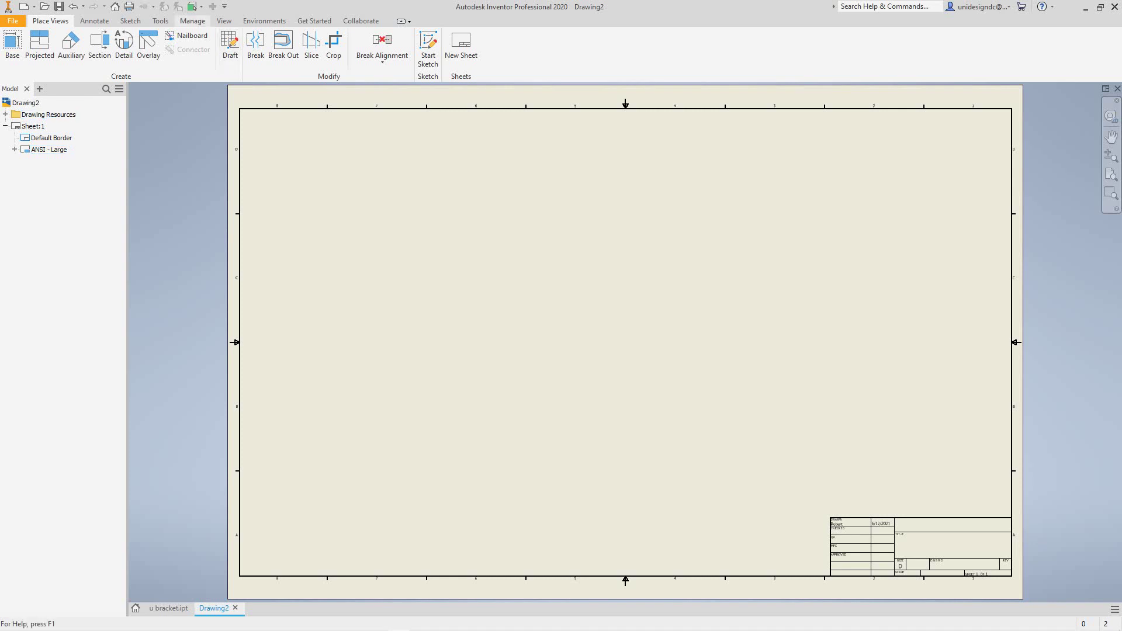
# Step: Open the Style and Standard Editor for the new drawing
pyautogui.click(192, 21)
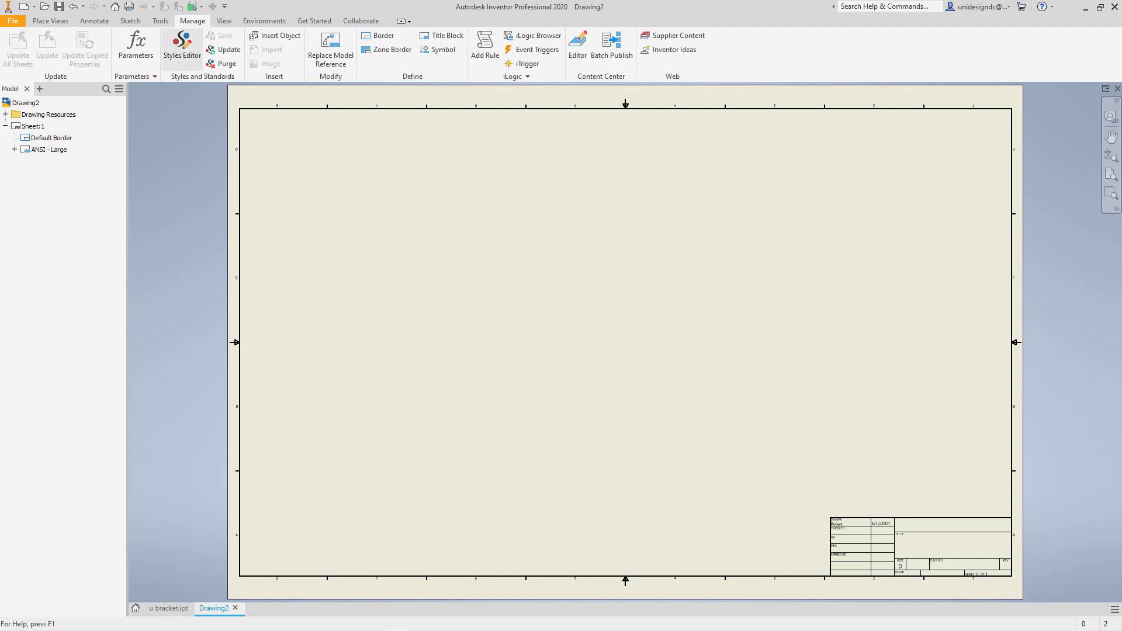
pyautogui.click(181, 49)
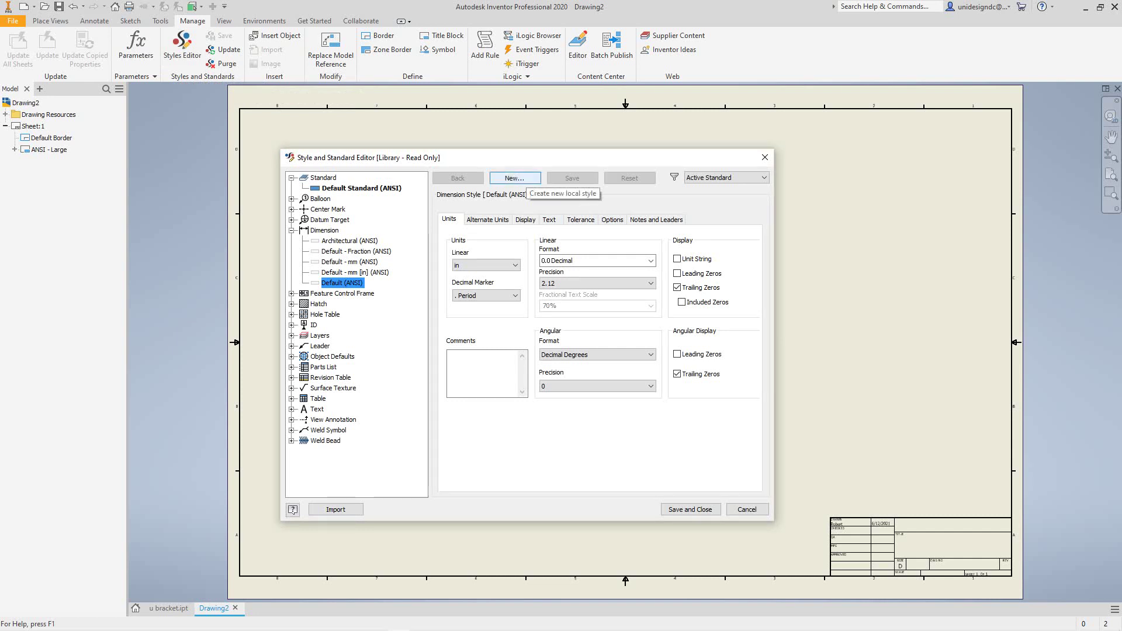
pyautogui.moveTo(511, 158)
pyautogui.mouseDown()
pyautogui.moveTo(511, 183)
pyautogui.moveTo(510, 138)
pyautogui.mouseUp()
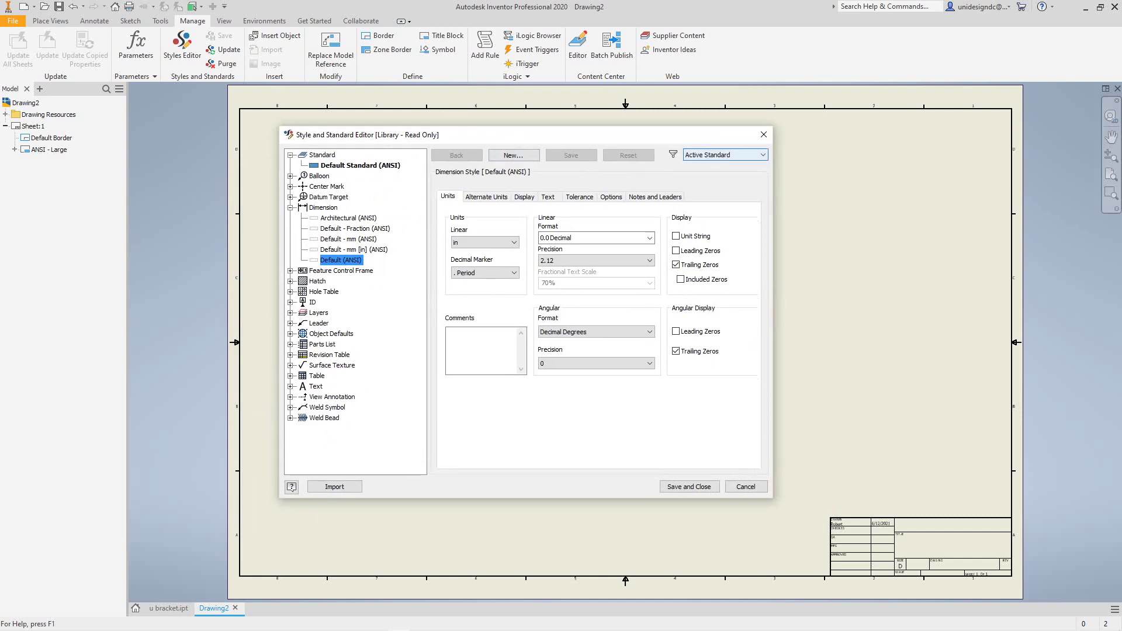
# Step: View the standards with the style list filtered to Local Styles, and return the filter to Active Standard
pyautogui.click(724, 154)
pyautogui.press('Down')
pyautogui.press('Down')
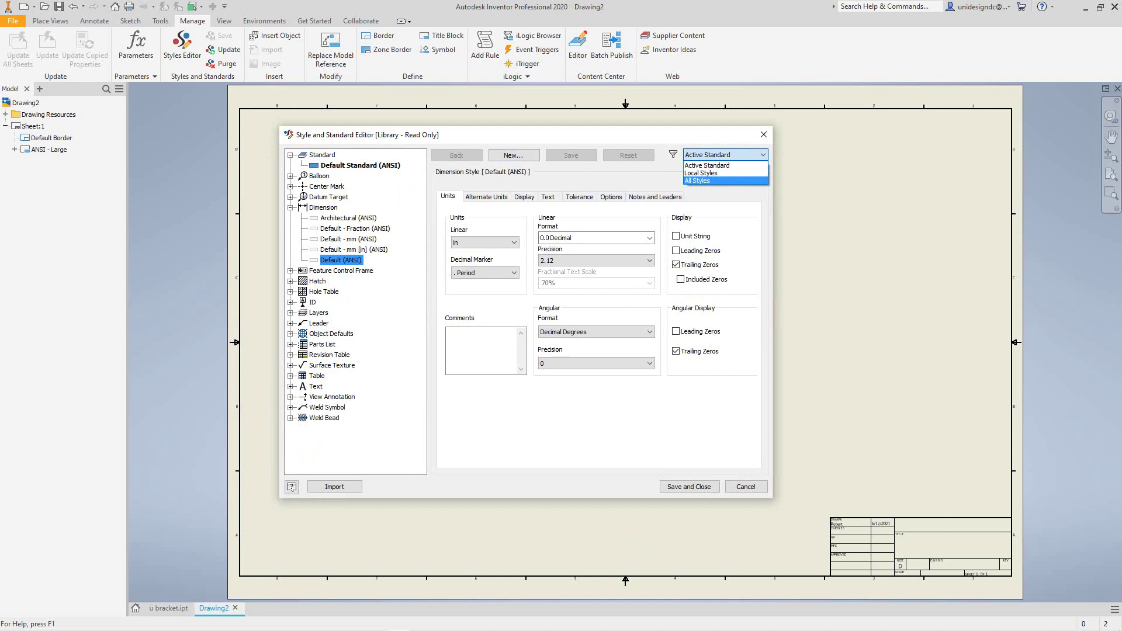
pyautogui.press('Up')
pyautogui.press('Return')
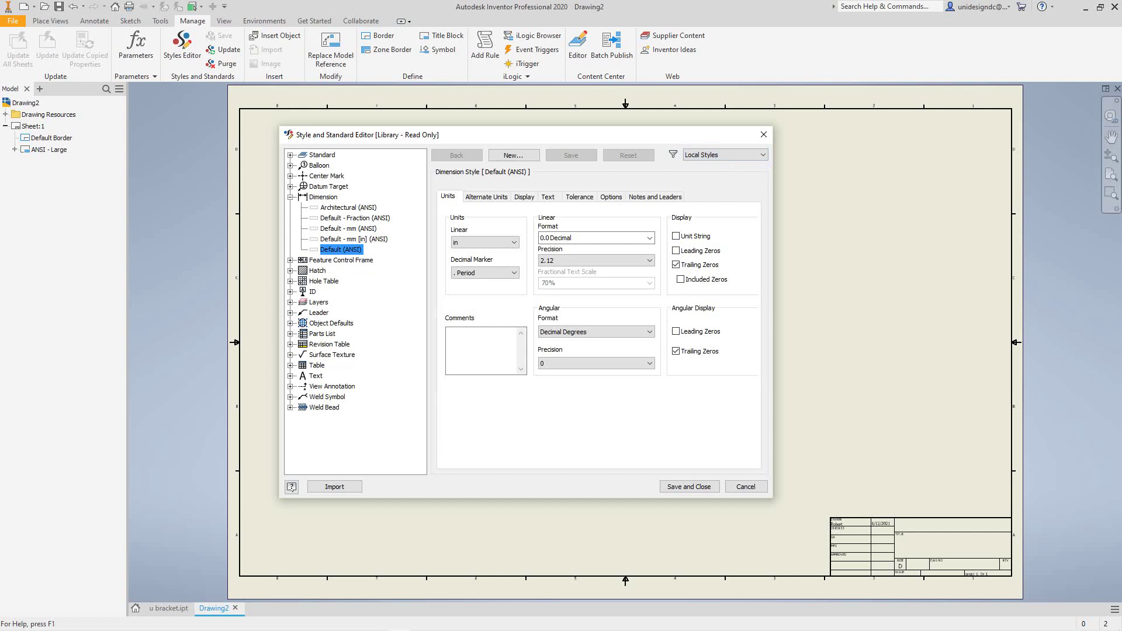
pyautogui.click(321, 155)
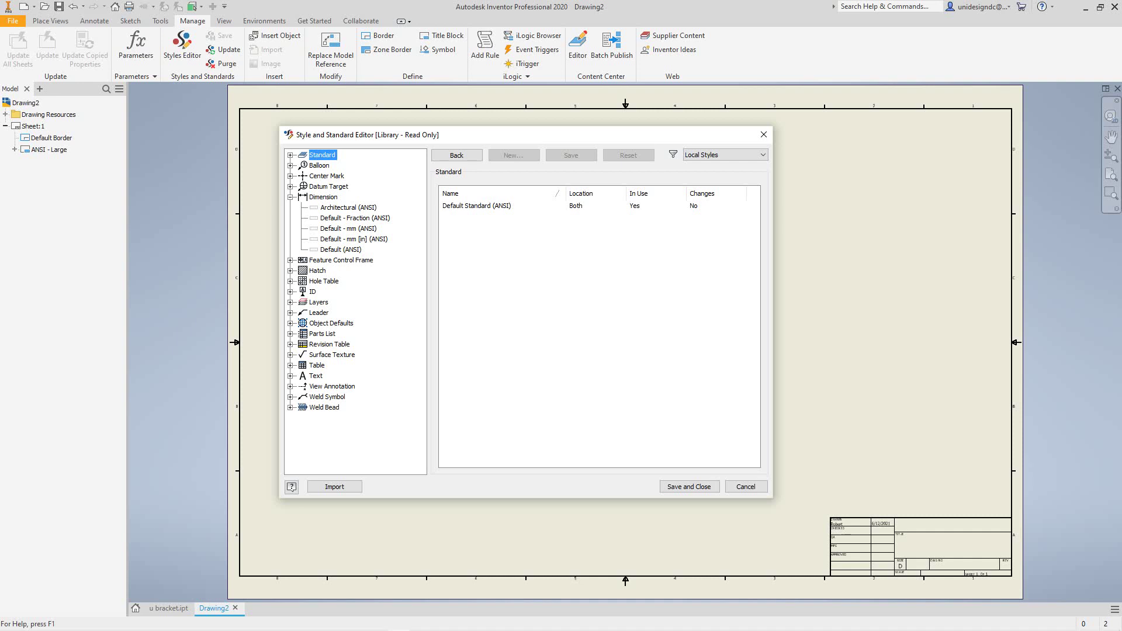
pyautogui.click(724, 155)
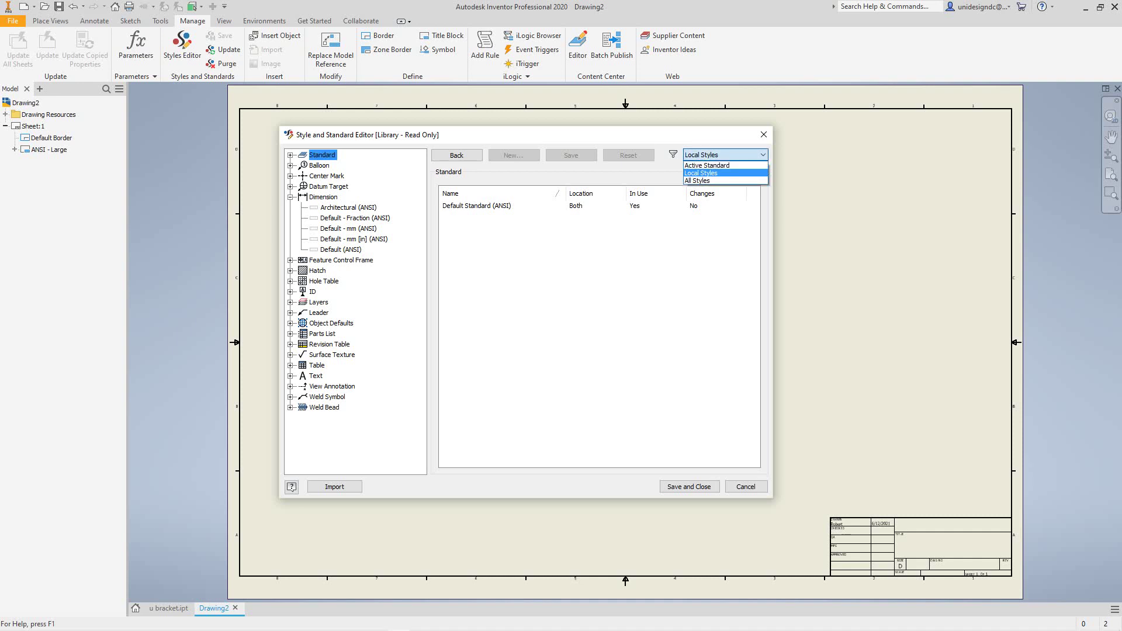
pyautogui.click(706, 165)
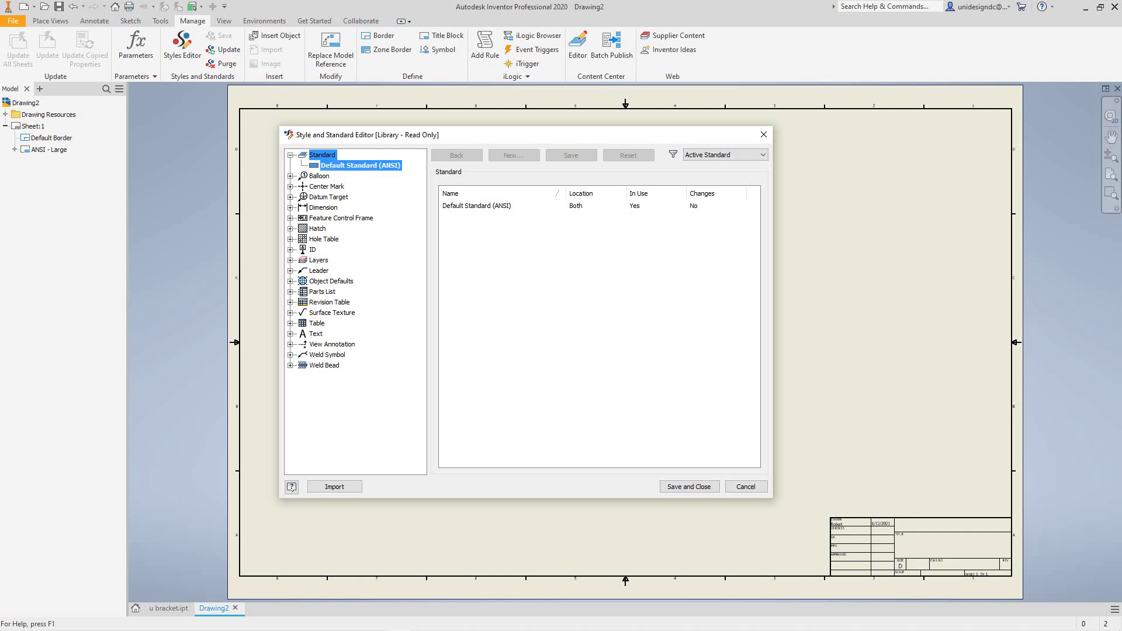
# Step: Confirm third-angle projection in the view preferences of Default Standard (ANSI) and save the edits
pyautogui.click(360, 165)
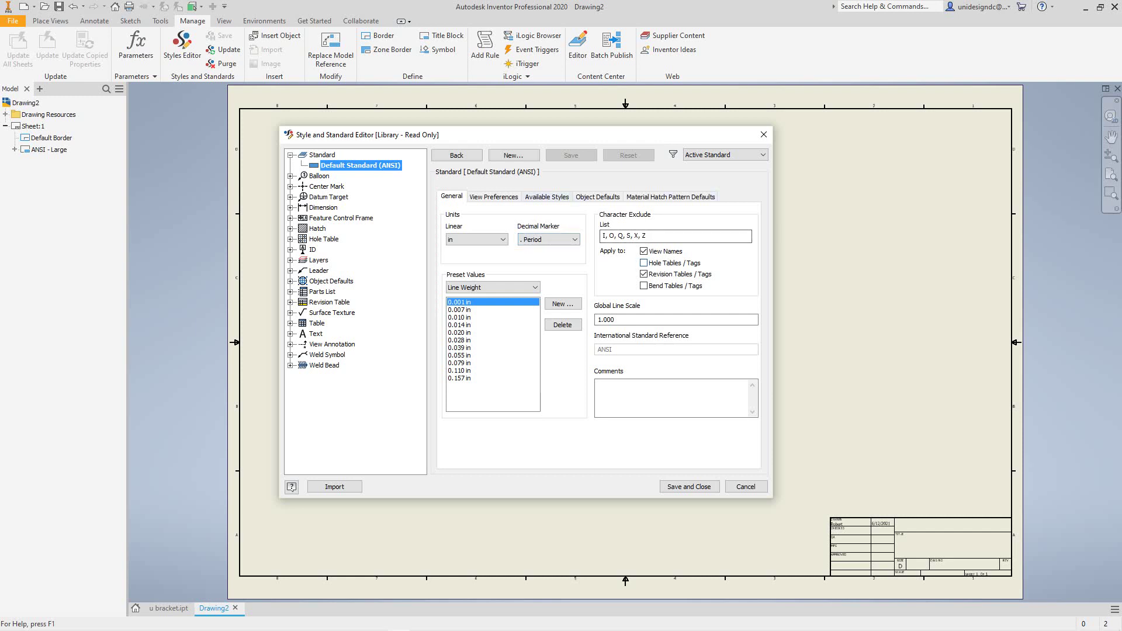
pyautogui.click(493, 197)
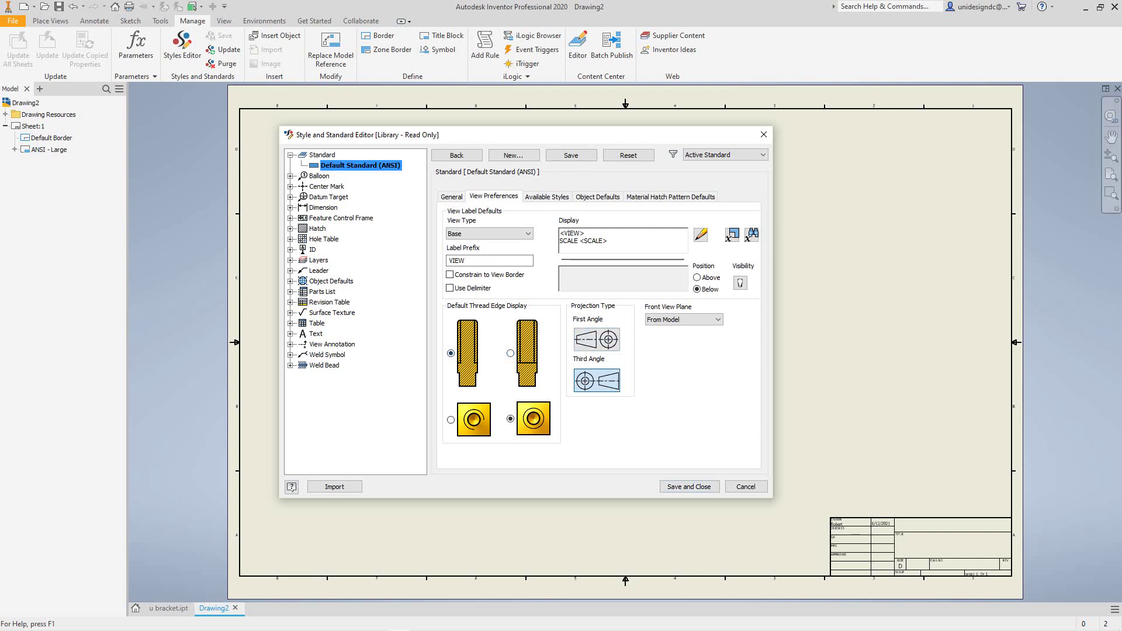
pyautogui.click(291, 207)
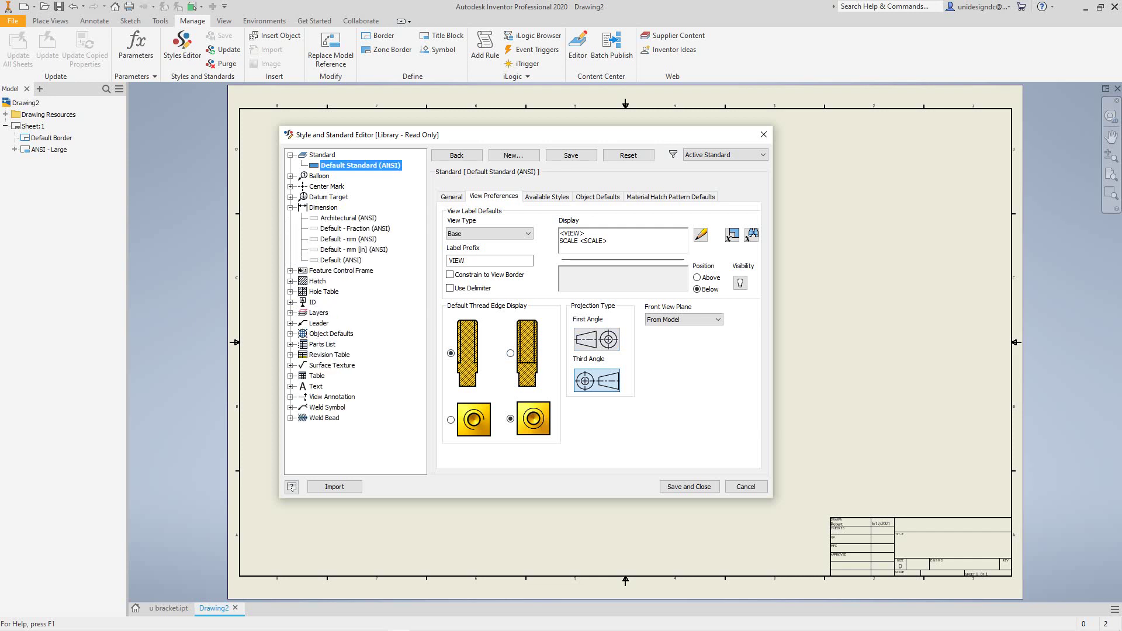
pyautogui.click(340, 260)
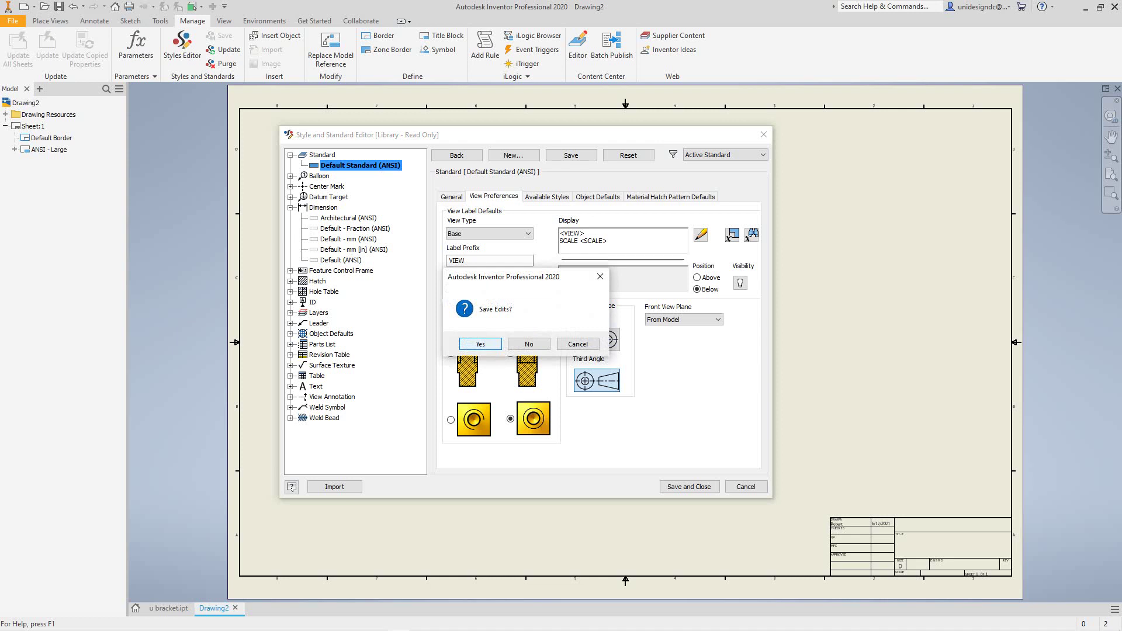
pyautogui.press('Return')
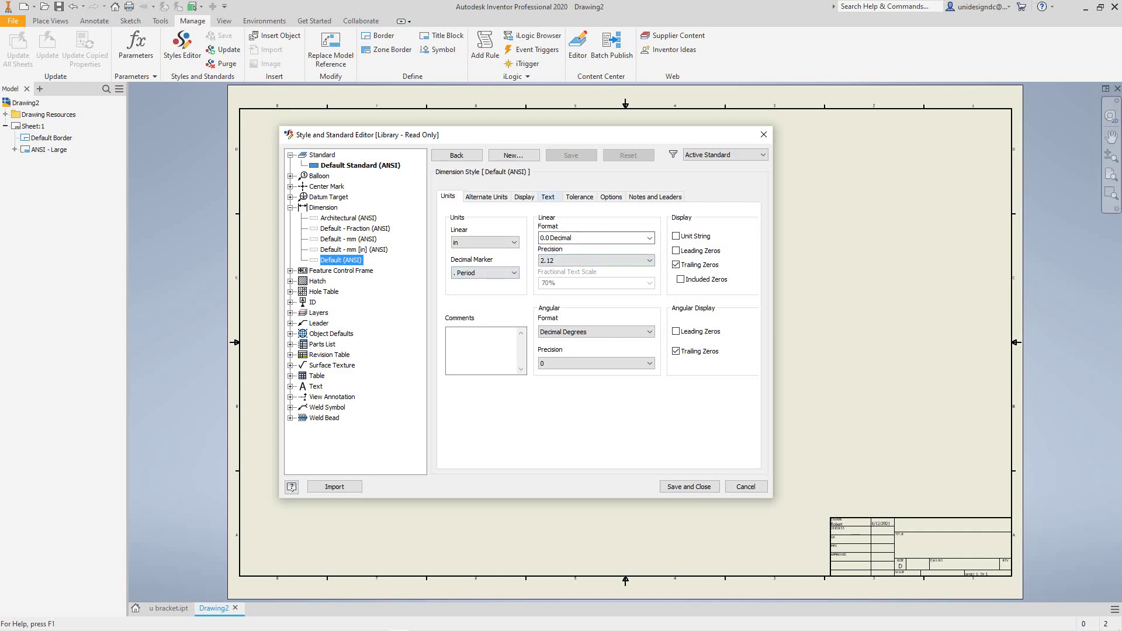
# Step: Examine the primary and tolerance text style options of the Default (ANSI) dimension style, and close the editor without saving
pyautogui.click(547, 197)
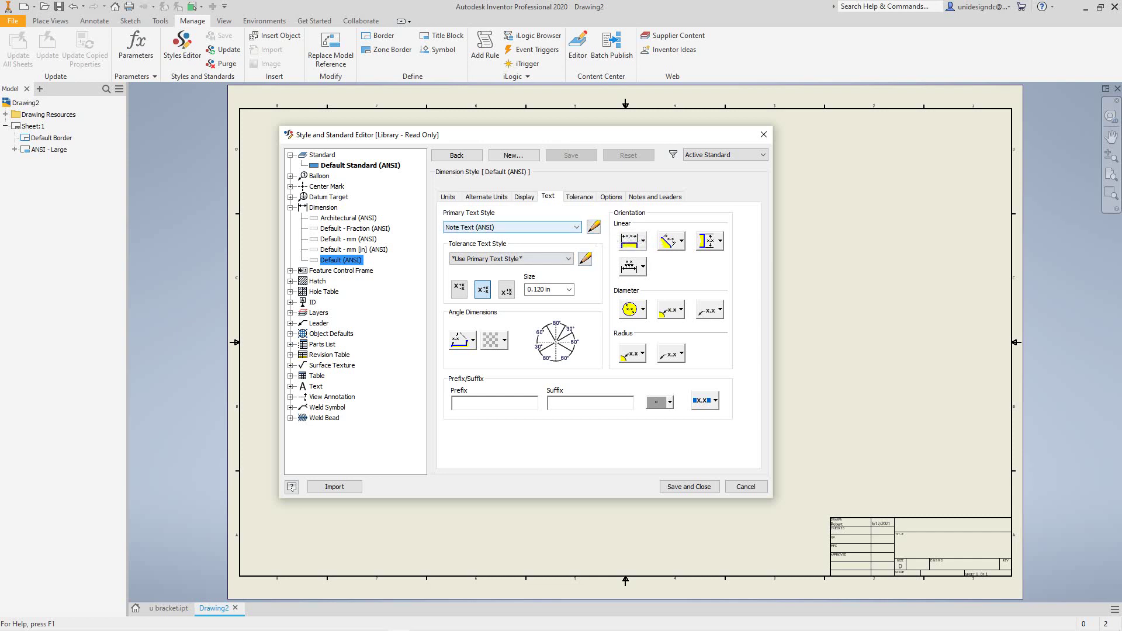
pyautogui.click(575, 227)
pyautogui.click(575, 227)
pyautogui.click(508, 259)
pyautogui.click(567, 259)
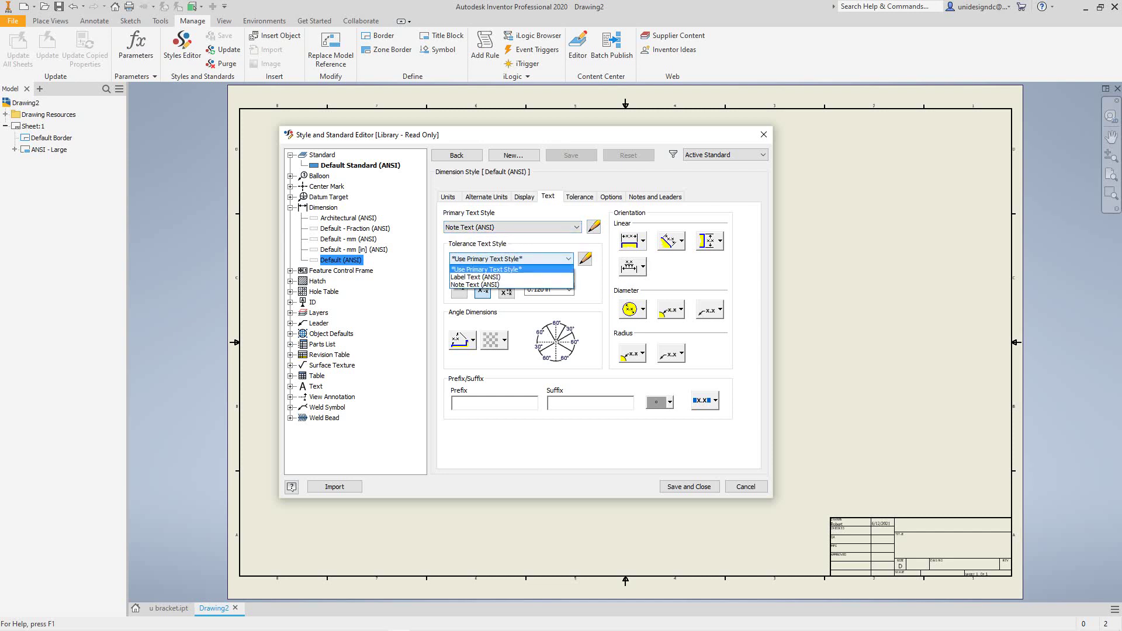
pyautogui.click(567, 259)
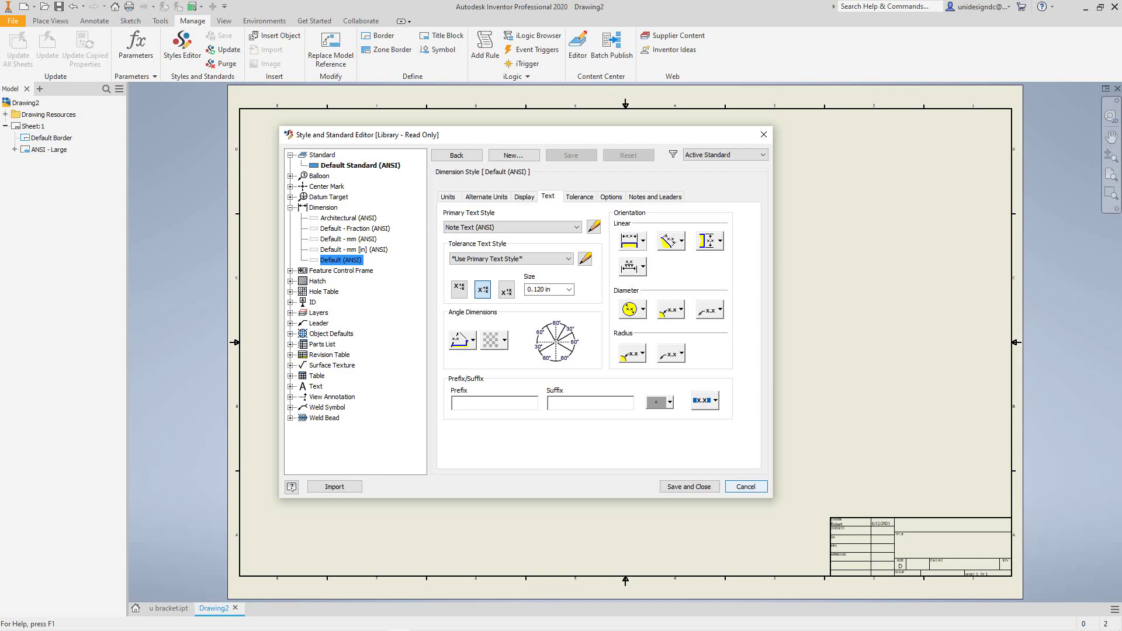
pyautogui.click(745, 486)
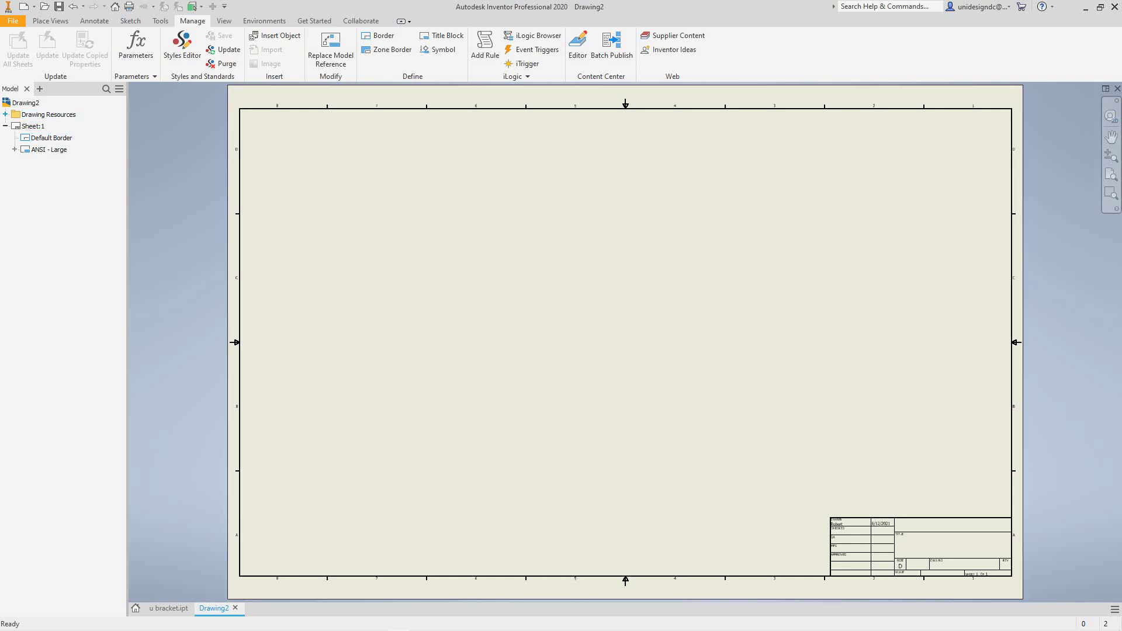
# Step: Add a sheet of the U bracket from the "B size, 2 view" format and place both views inside the border
pyautogui.click(5, 115)
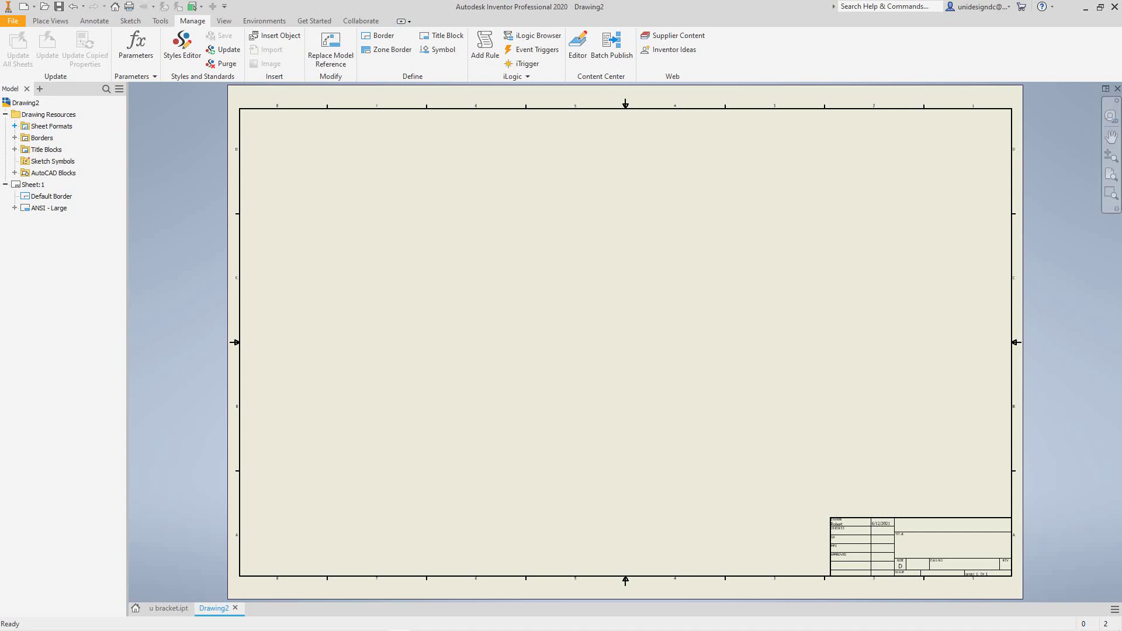
pyautogui.click(15, 126)
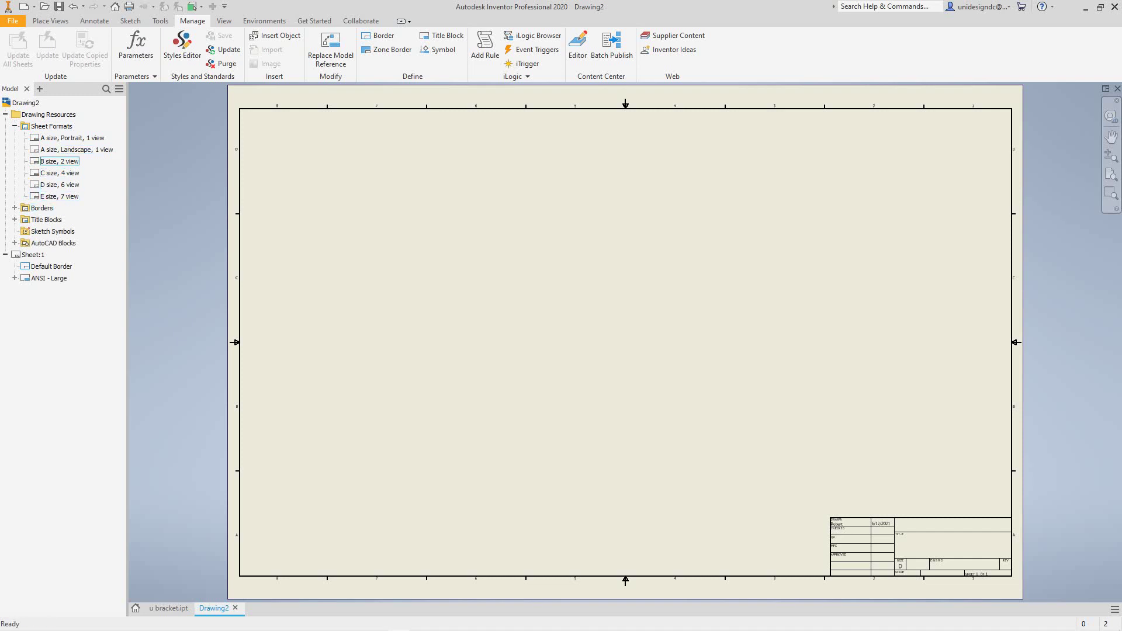
pyautogui.doubleClick(59, 161)
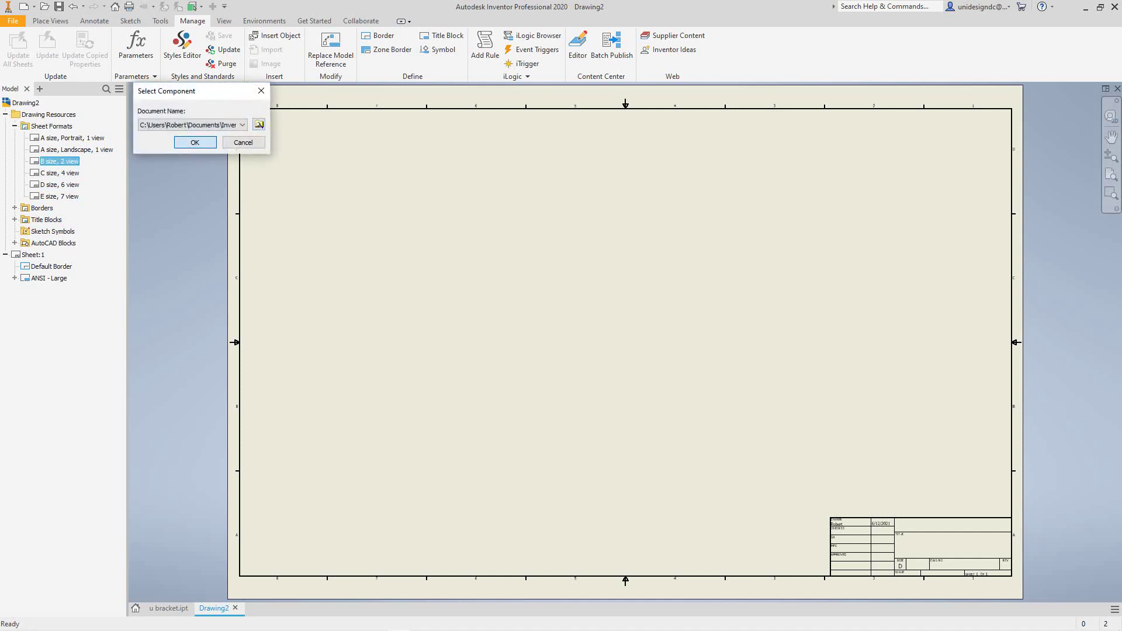
pyautogui.press('Return')
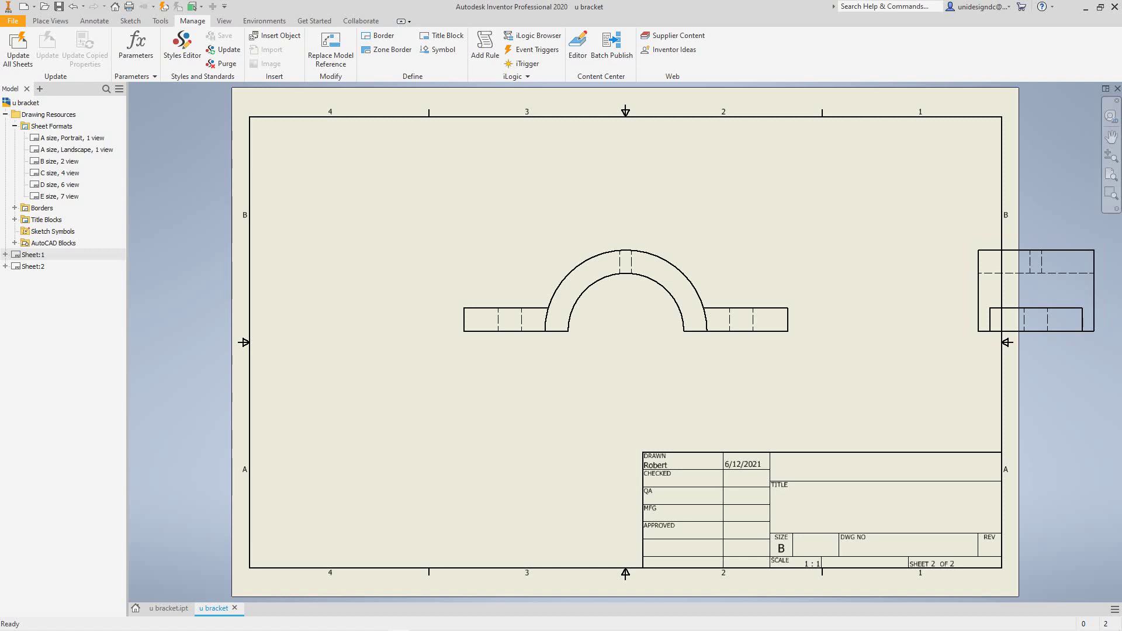
pyautogui.moveTo(625, 238); pyautogui.dragTo(440, 240)
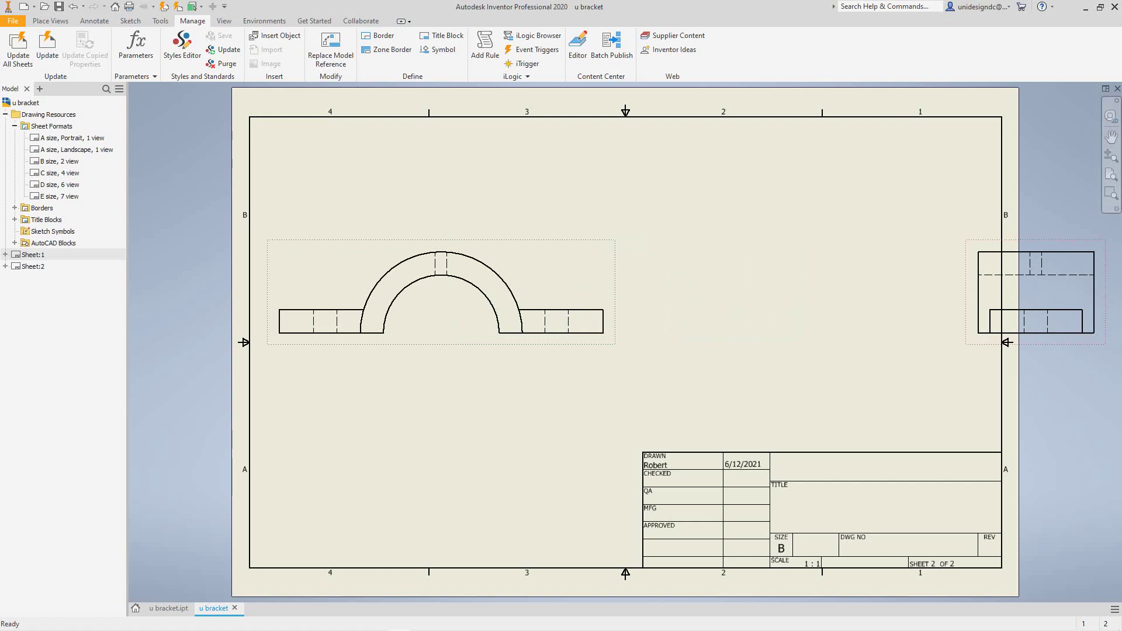
pyautogui.moveTo(1036, 291); pyautogui.dragTo(868, 291)
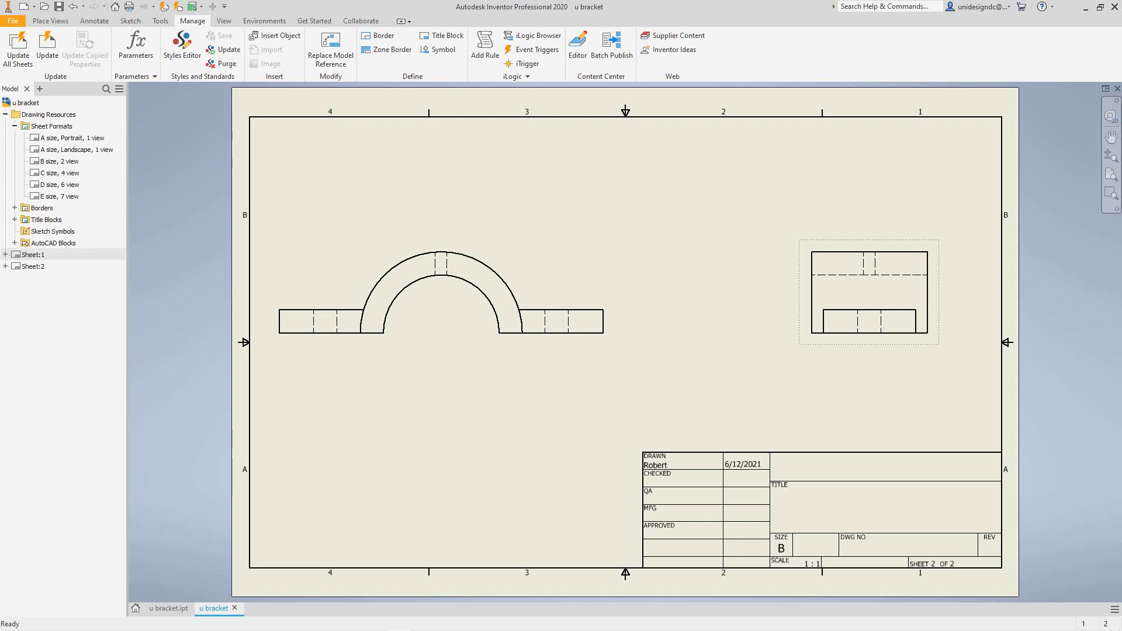
# Step: Add a sheet from the "C size, 4 view" format, moving the side view inside the border and the isometric view above it
pyautogui.click(46, 219)
pyautogui.click(53, 230)
pyautogui.click(60, 172)
pyautogui.click(60, 172)
pyautogui.rightClick(48, 172)
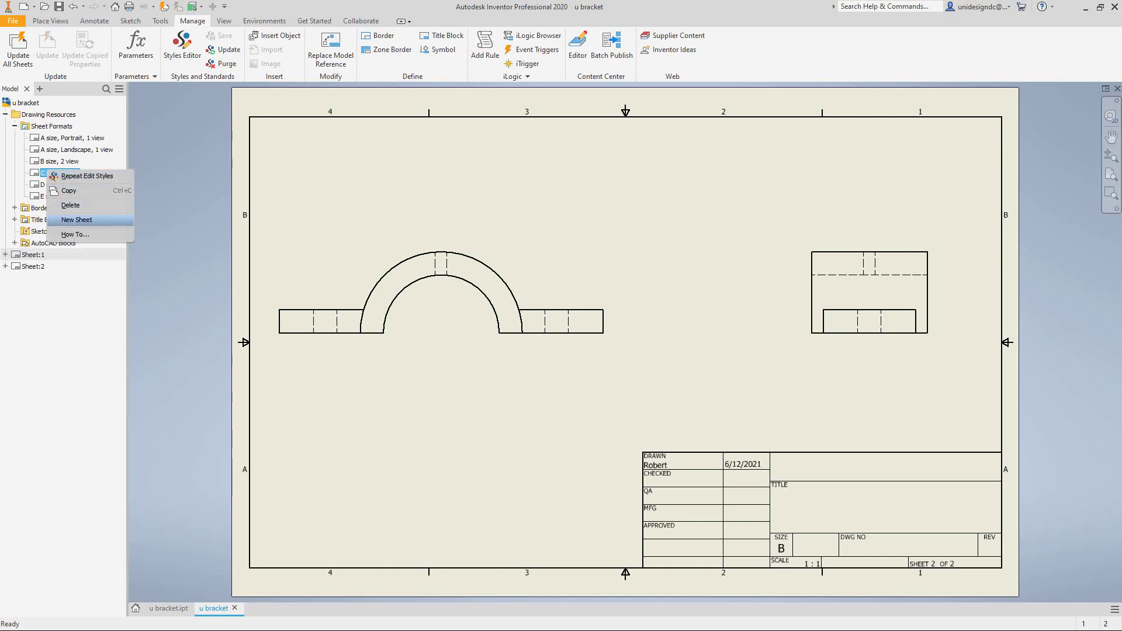
pyautogui.click(77, 220)
pyautogui.click(195, 142)
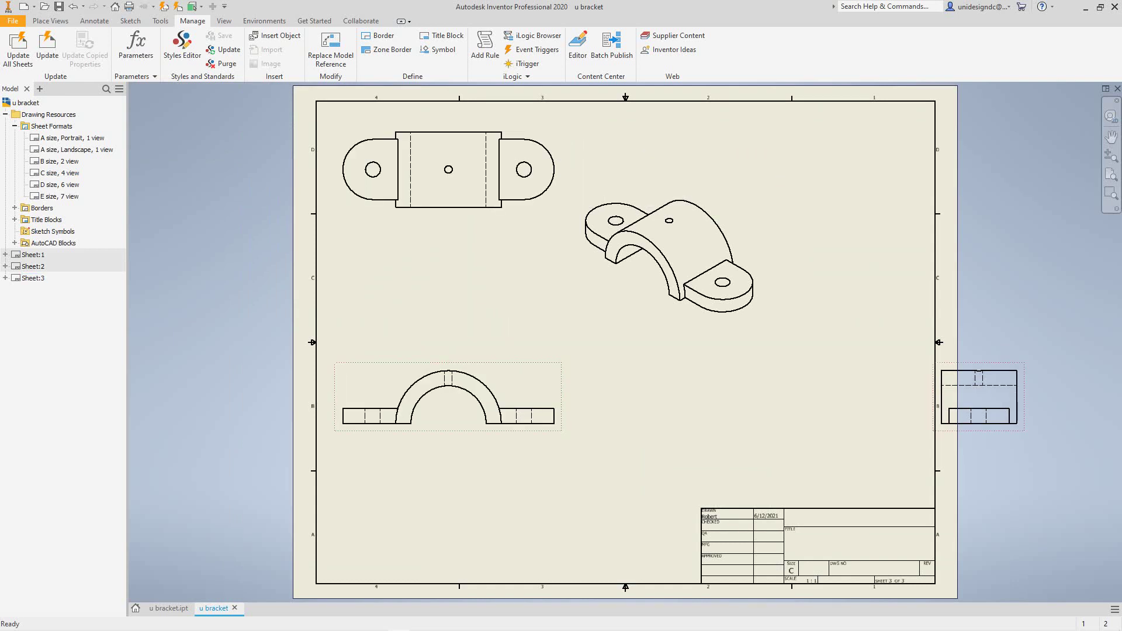
pyautogui.moveTo(979, 397); pyautogui.dragTo(816, 397)
pyautogui.moveTo(668, 255); pyautogui.dragTo(779, 197)
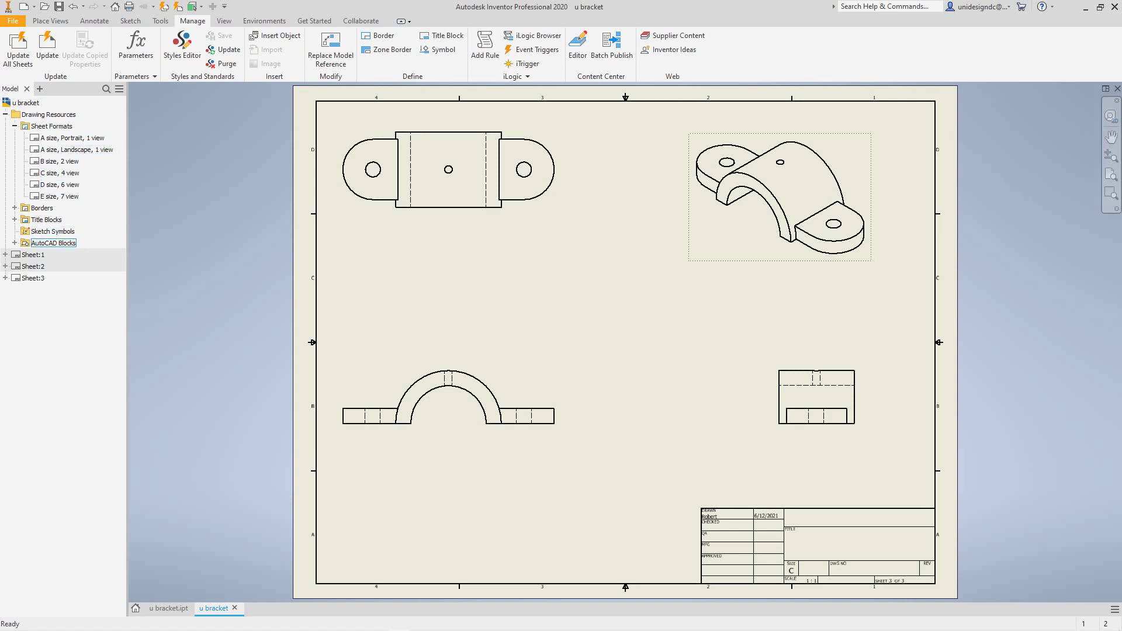
# Step: Activate Sheet:1, Sheet:2 and Sheet:3 in turn to review the sheets, ending on Sheet:3
pyautogui.click(33, 278)
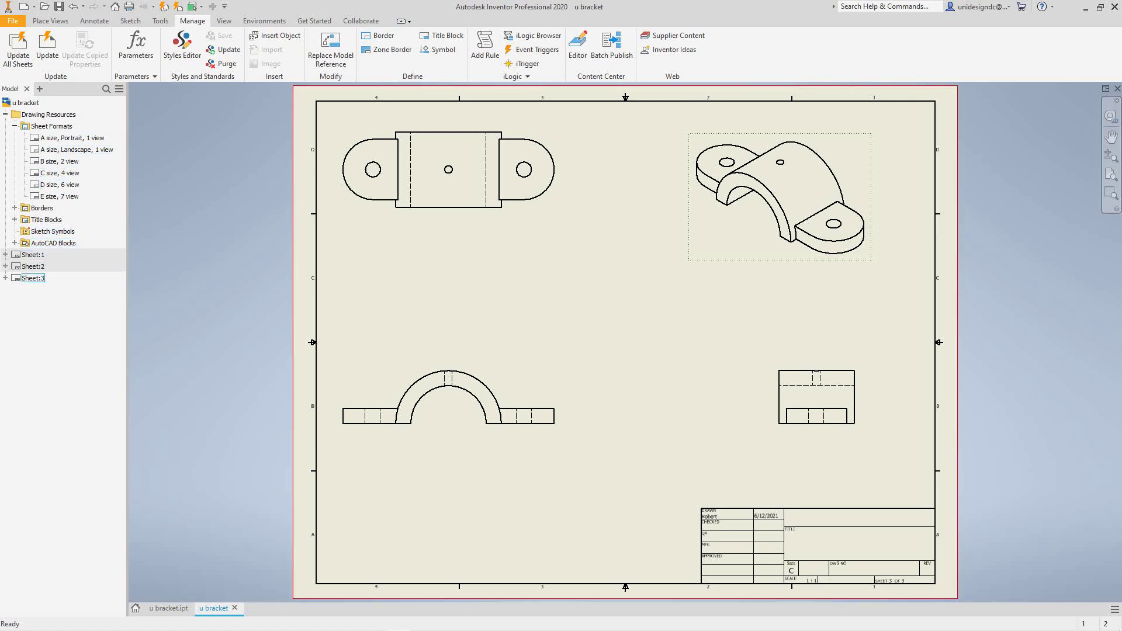
pyautogui.click(33, 266)
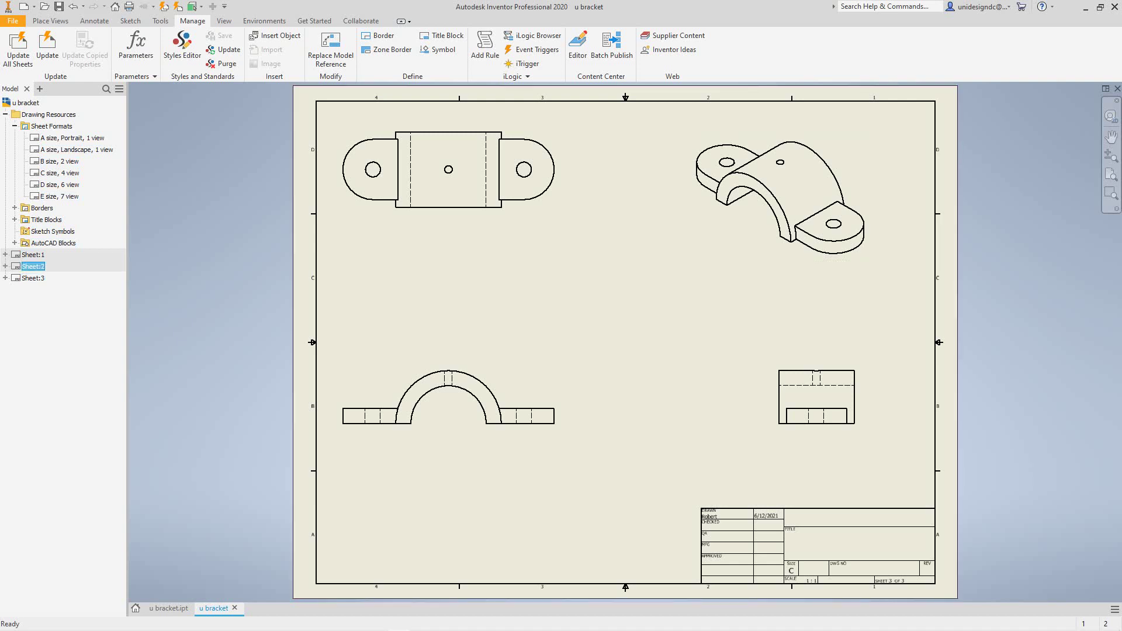
pyautogui.click(33, 279)
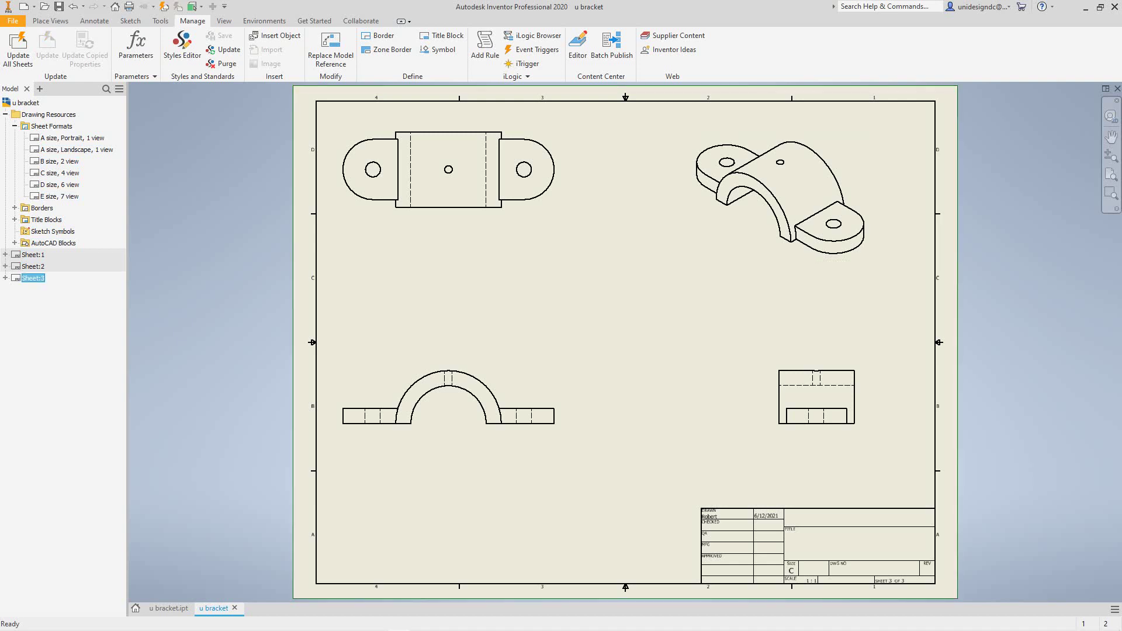
pyautogui.doubleClick(33, 254)
pyautogui.doubleClick(33, 266)
pyautogui.doubleClick(33, 278)
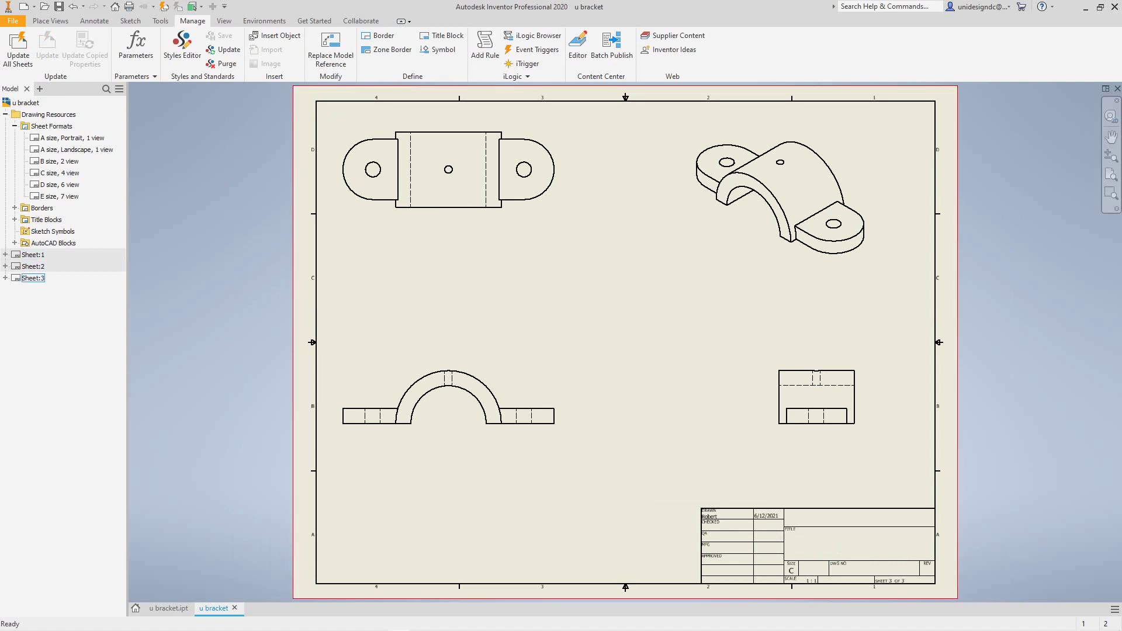
# Step: Delete Sheet:3, the C size sheet with four views, from the drawing
pyautogui.rightClick(28, 278)
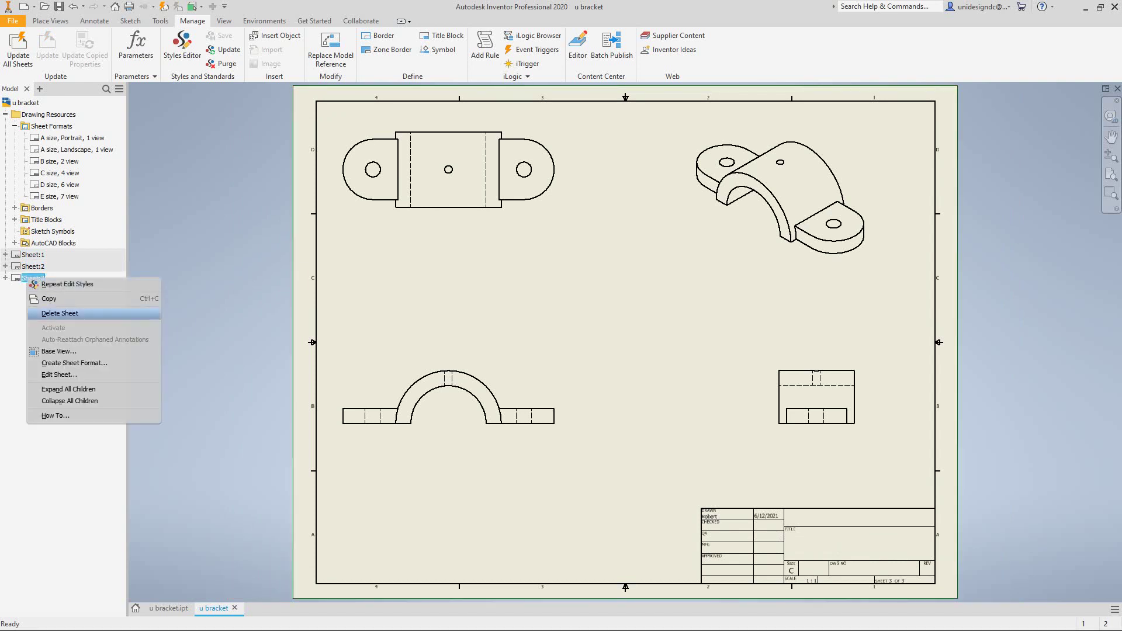
pyautogui.click(60, 314)
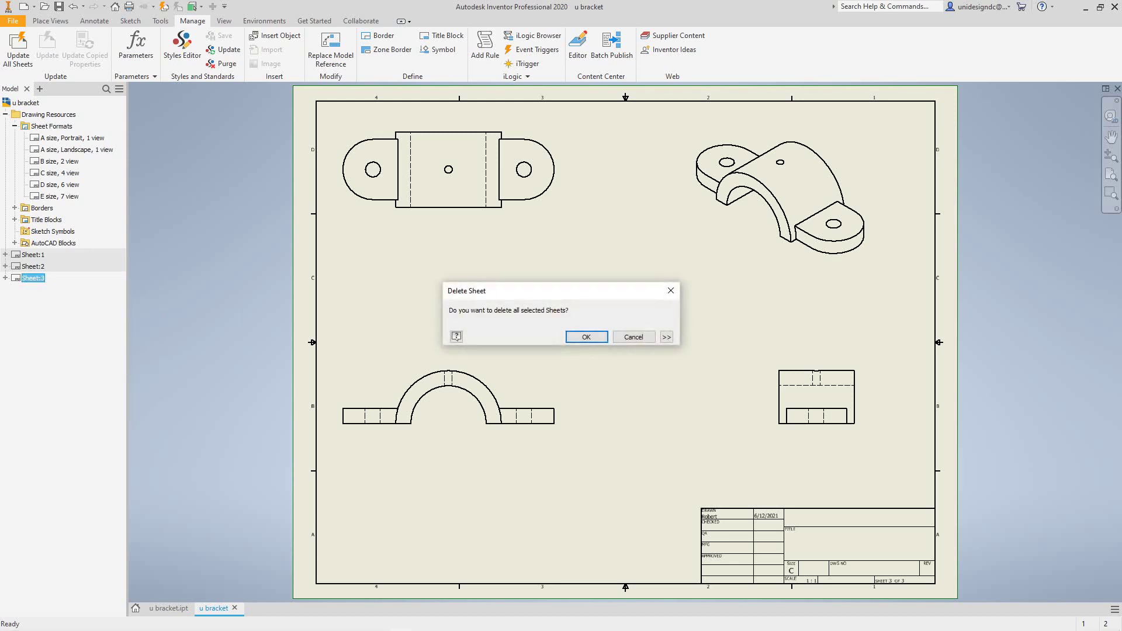
pyautogui.click(586, 336)
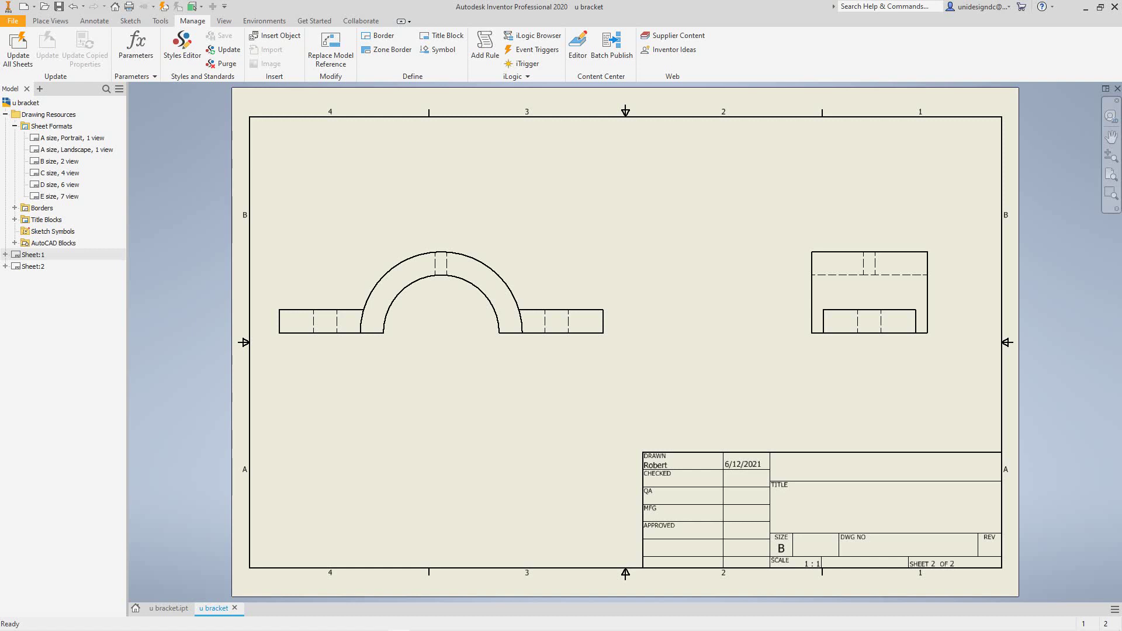
# Step: Activate the empty Sheet:1 and set its sheet size to B, keeping the landscape orientation
pyautogui.click(33, 254)
pyautogui.rightClick(47, 254)
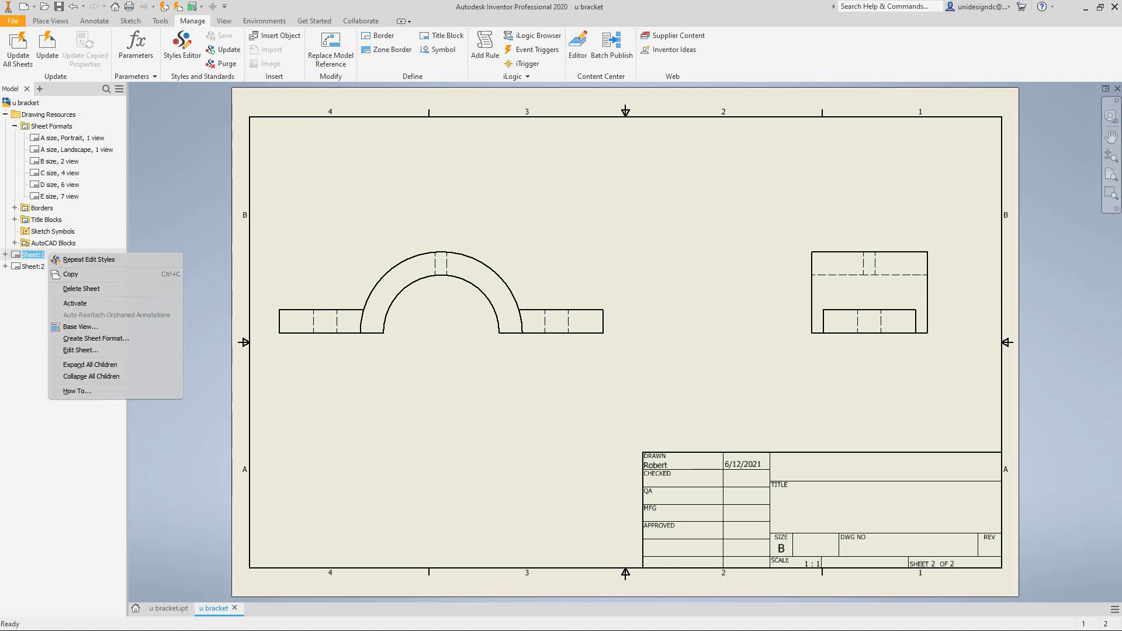
pyautogui.click(75, 303)
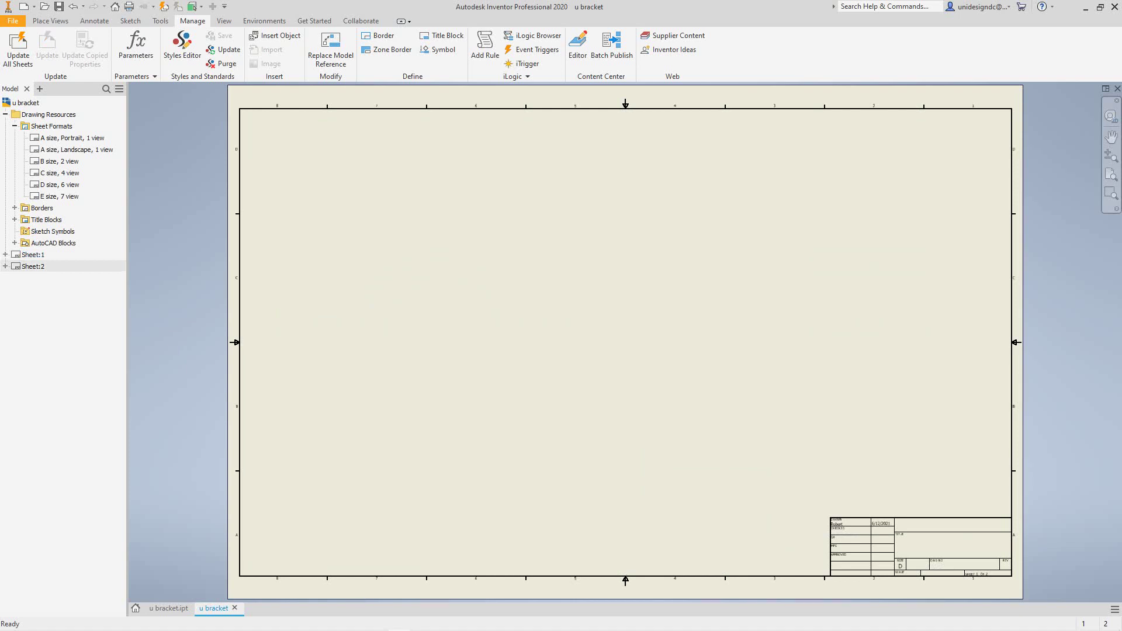
pyautogui.rightClick(30, 255)
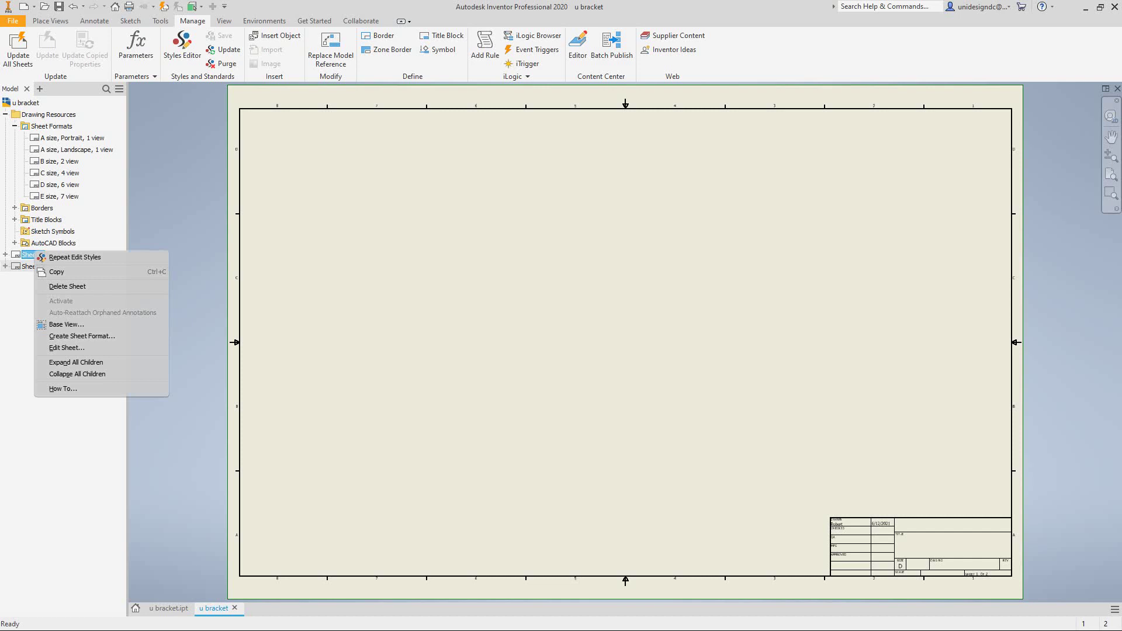
pyautogui.press('Escape')
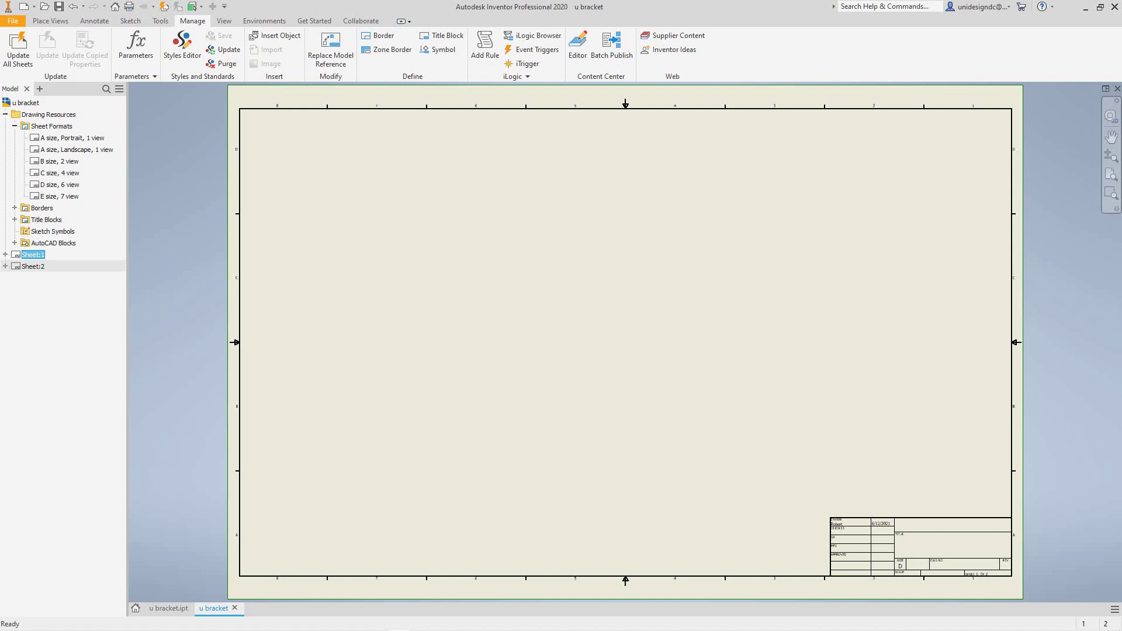
pyautogui.rightClick(32, 255)
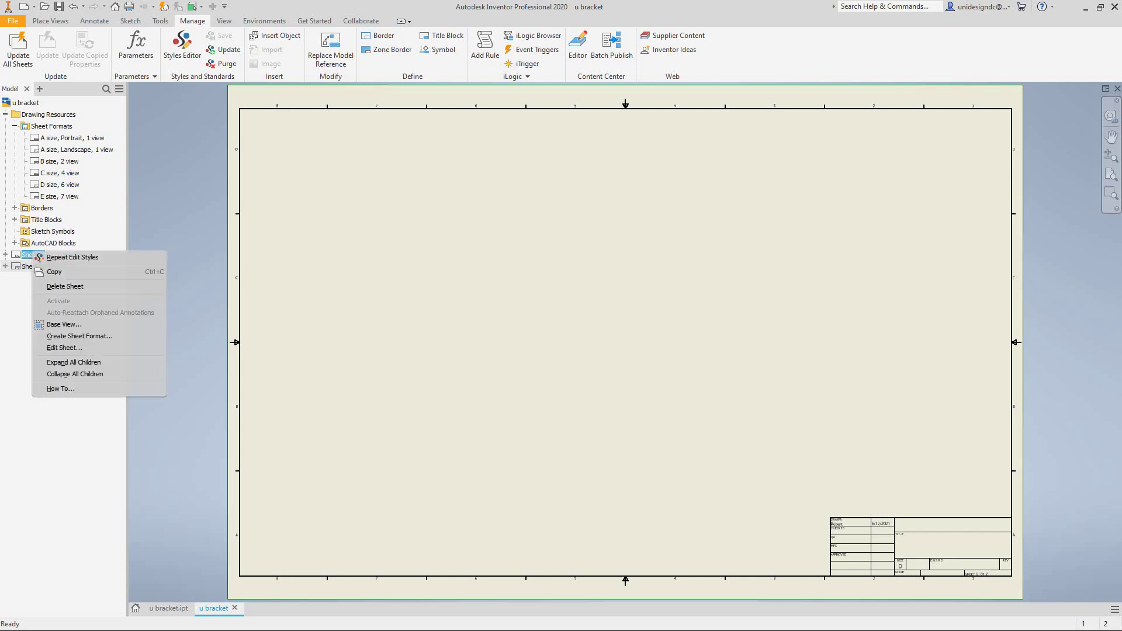
pyautogui.click(64, 348)
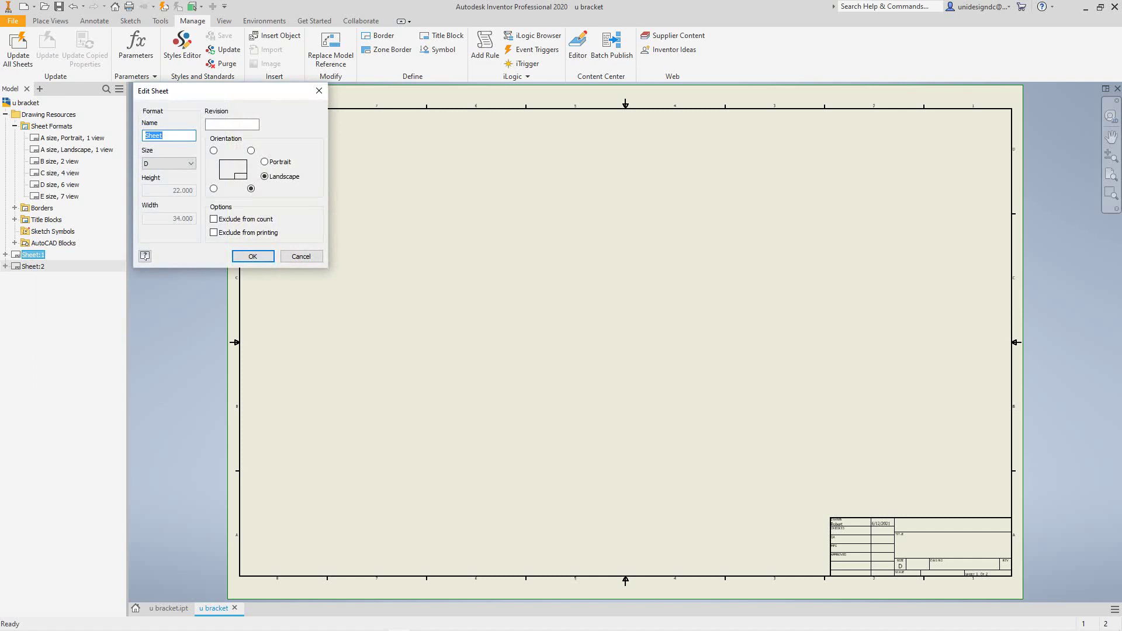
pyautogui.click(169, 163)
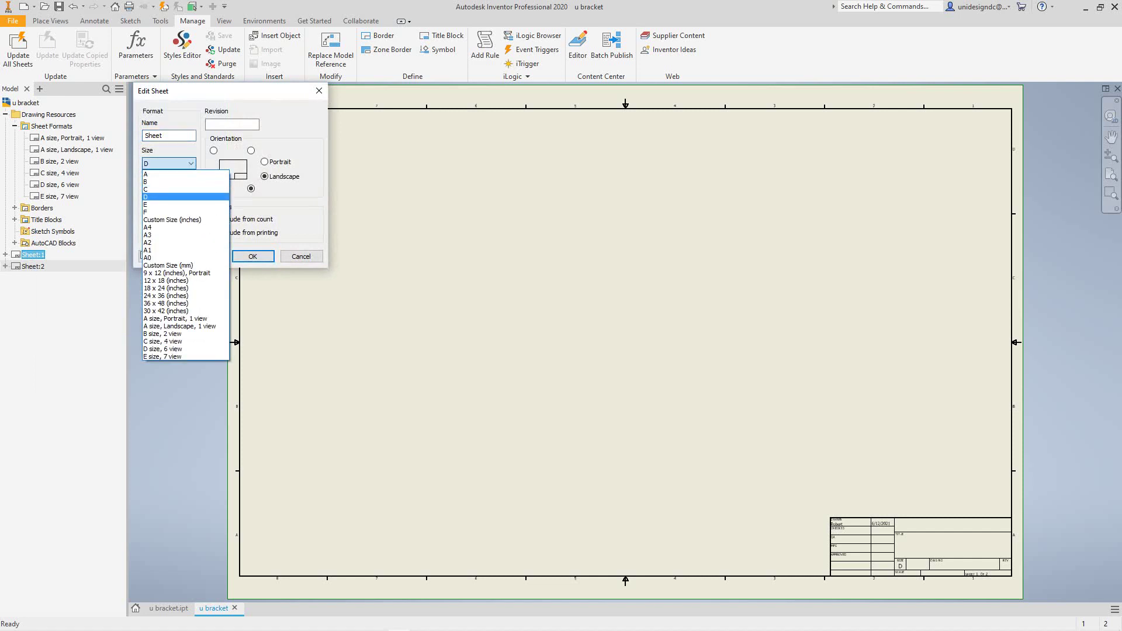
pyautogui.click(169, 182)
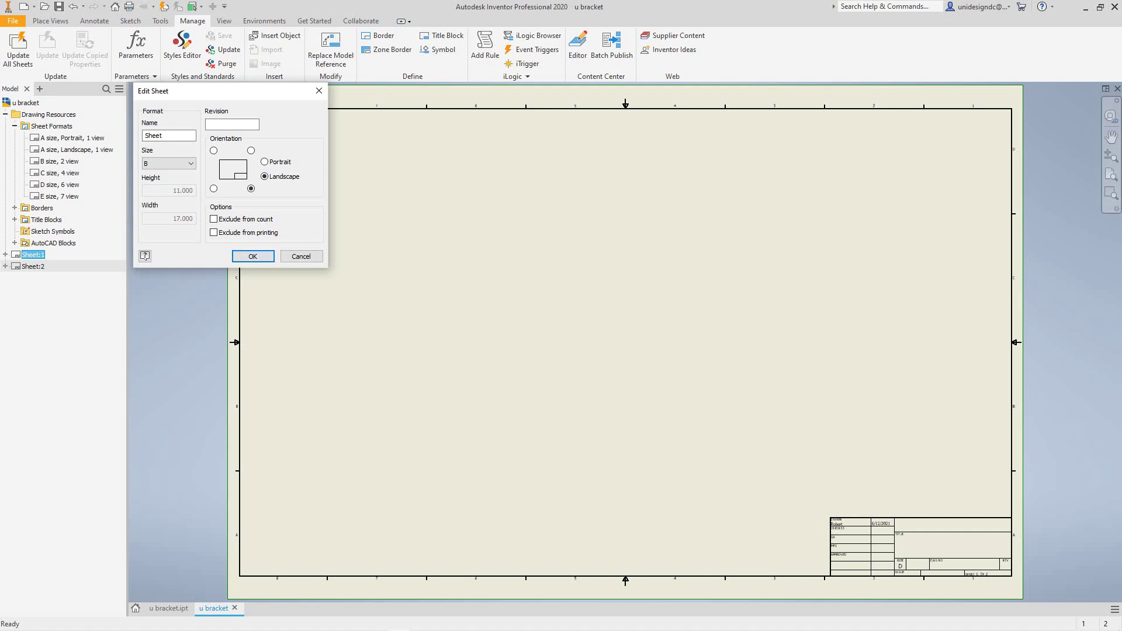
pyautogui.press('Return')
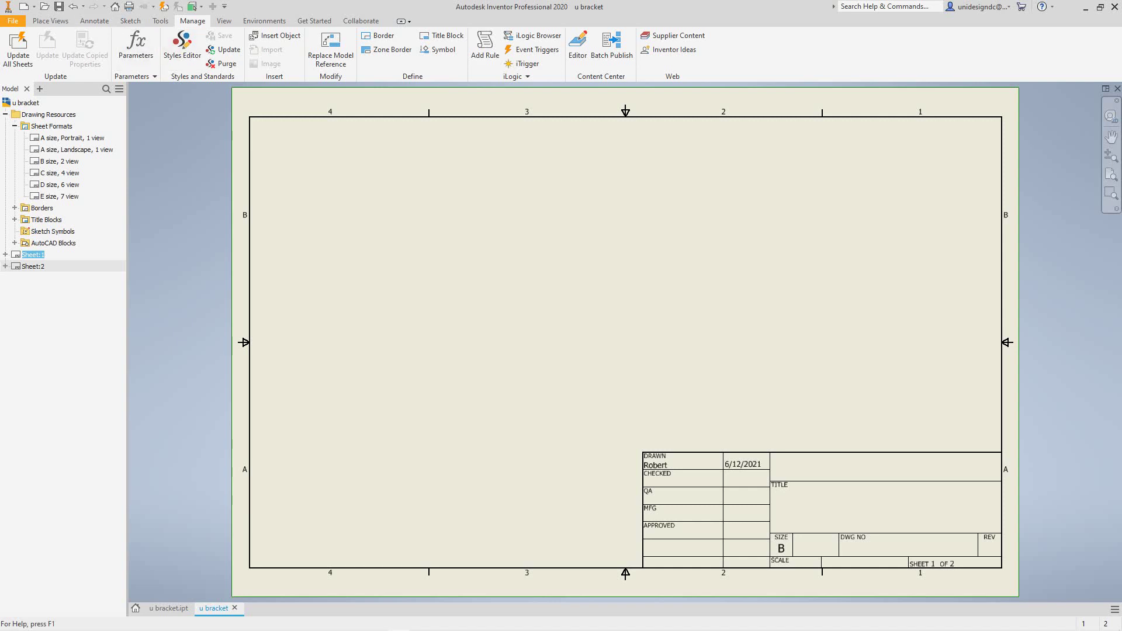
# Step: Try a front base view of the U bracket at 1/2 scale, shift it toward the sheet's lower left, and undo both changes
pyautogui.click(50, 21)
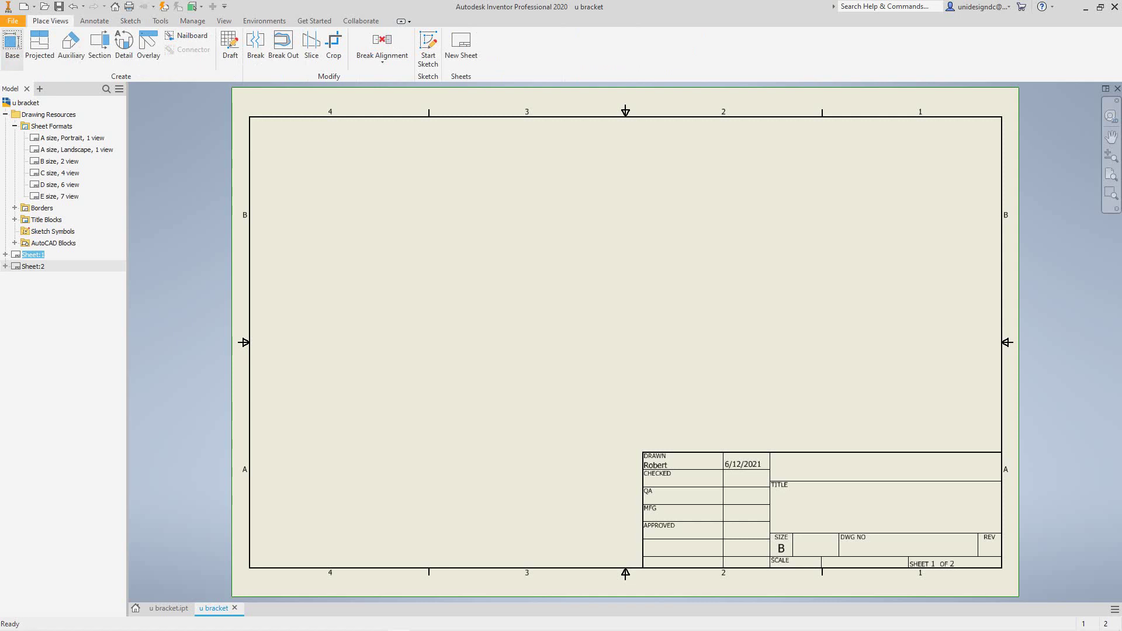
pyautogui.click(12, 44)
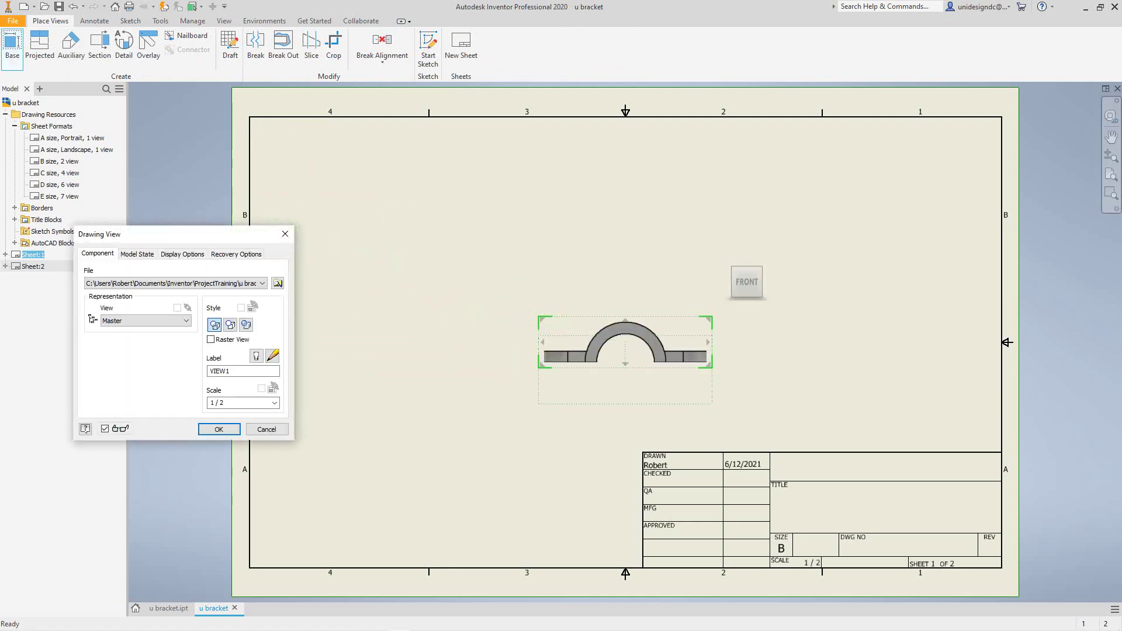
pyautogui.moveTo(746, 282)
pyautogui.click(219, 429)
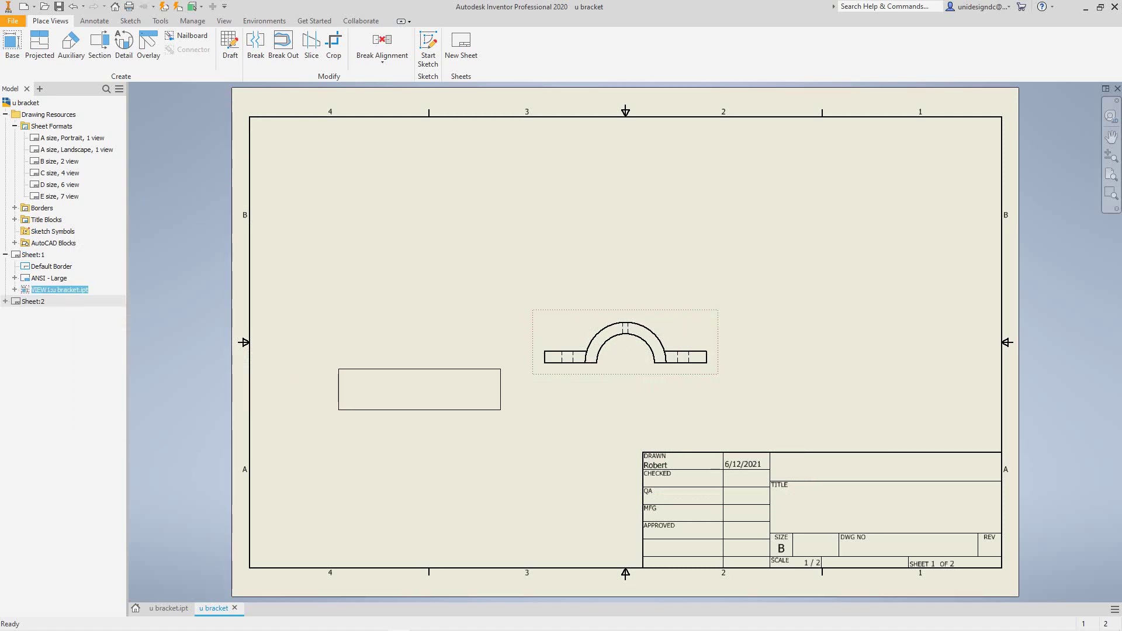
pyautogui.moveTo(418, 389); pyautogui.dragTo(419, 390)
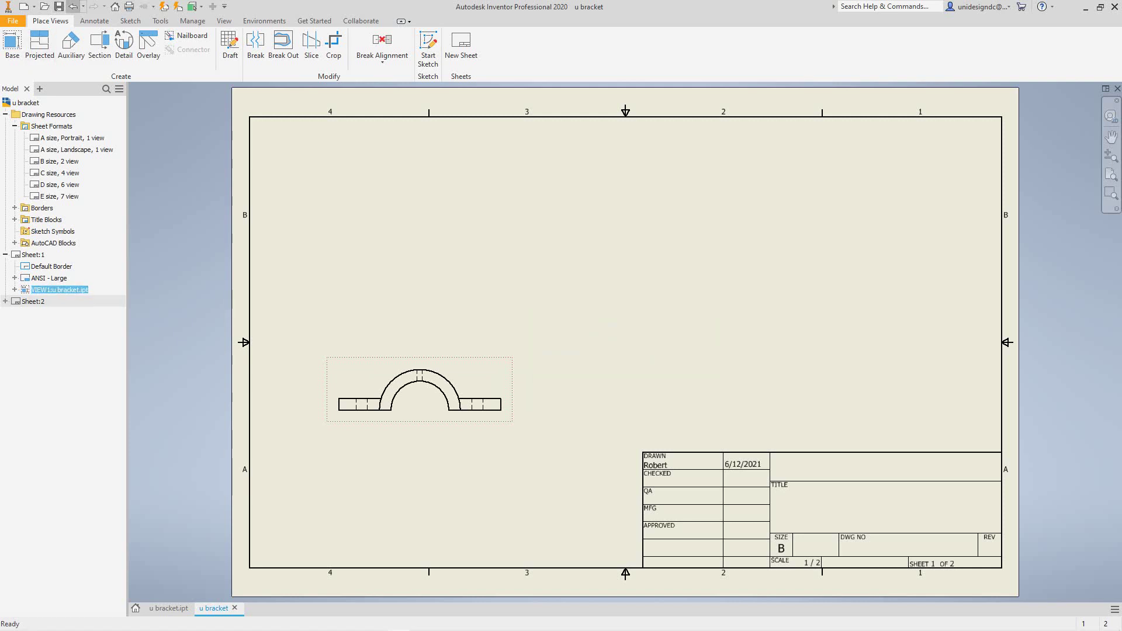
pyautogui.click(73, 6)
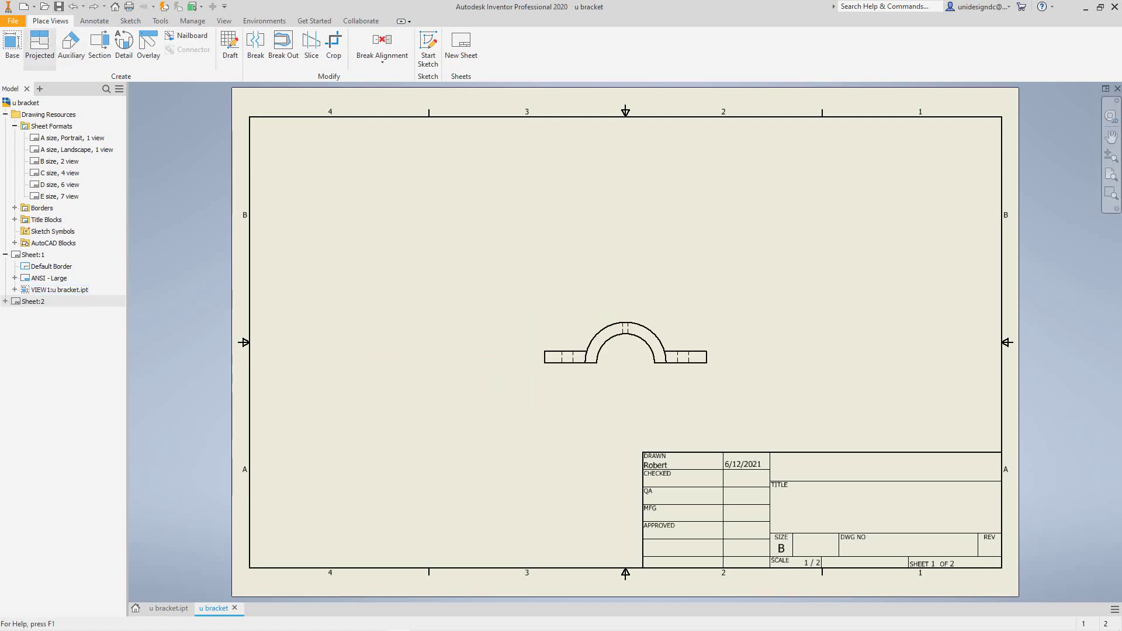
pyautogui.click(73, 7)
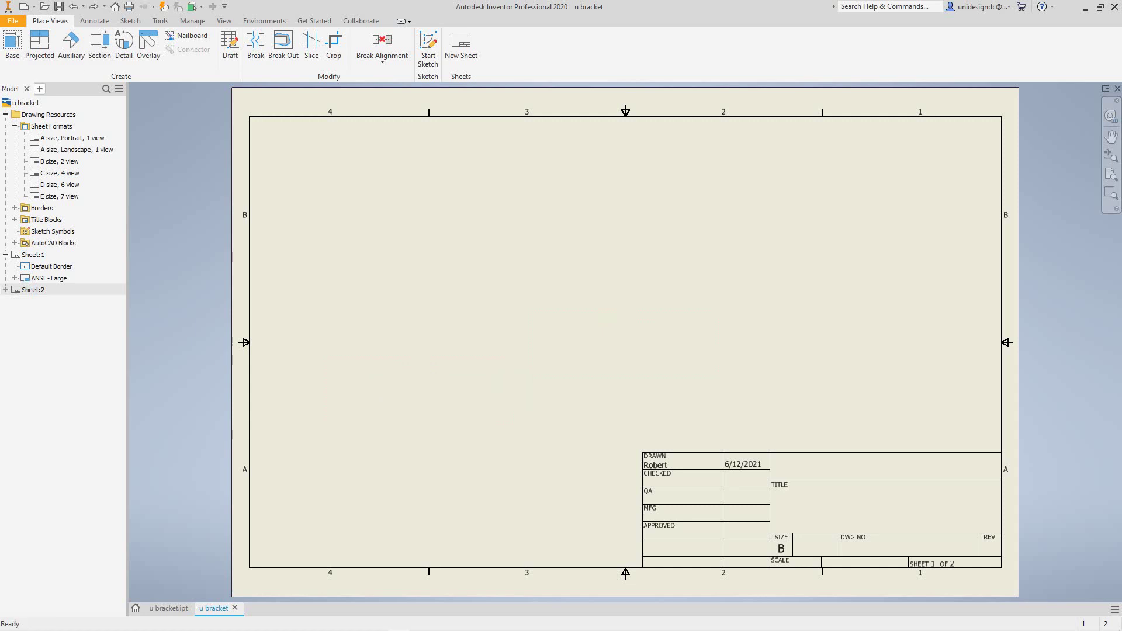
# Step: Place a front base view of the U bracket at 1:1 scale and move it to the lower-left area of the sheet
pyautogui.click(13, 42)
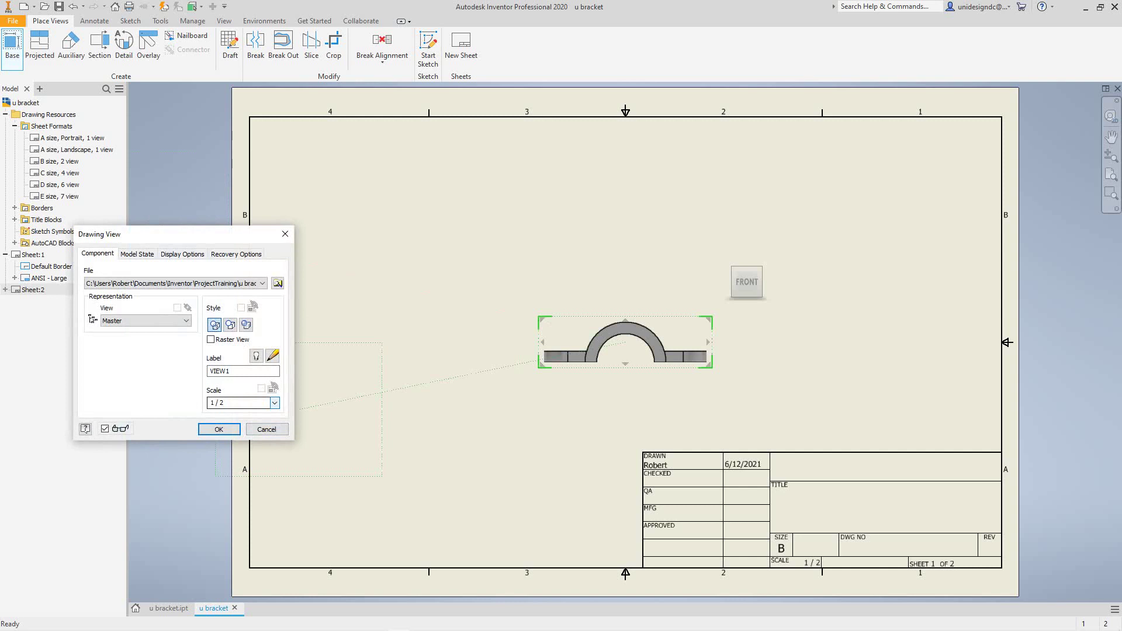
pyautogui.click(274, 403)
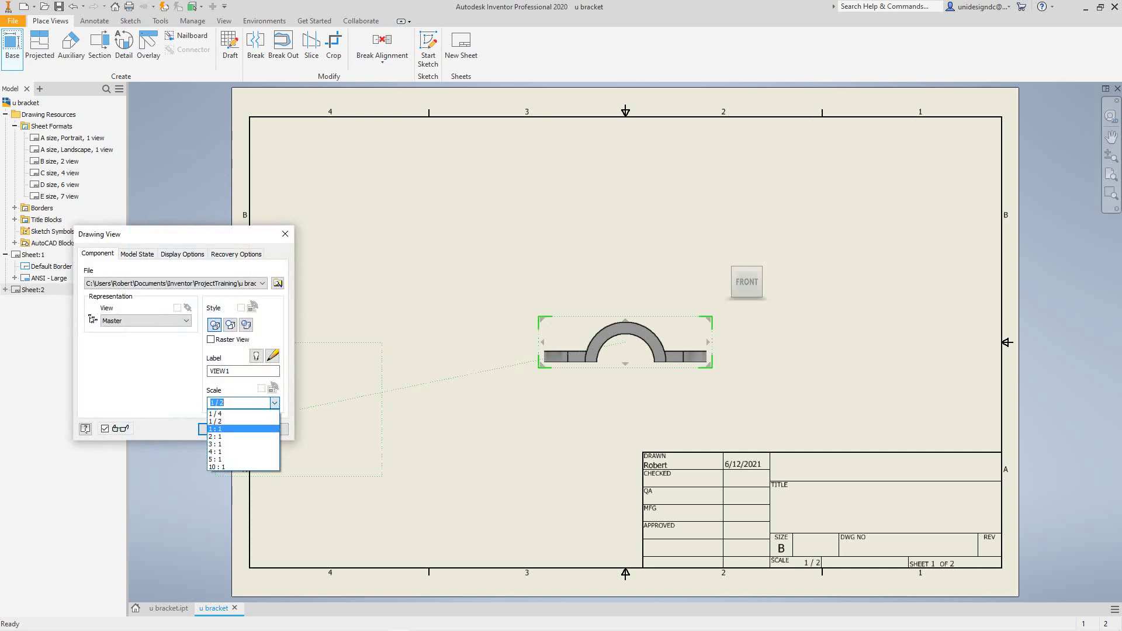
pyautogui.click(234, 428)
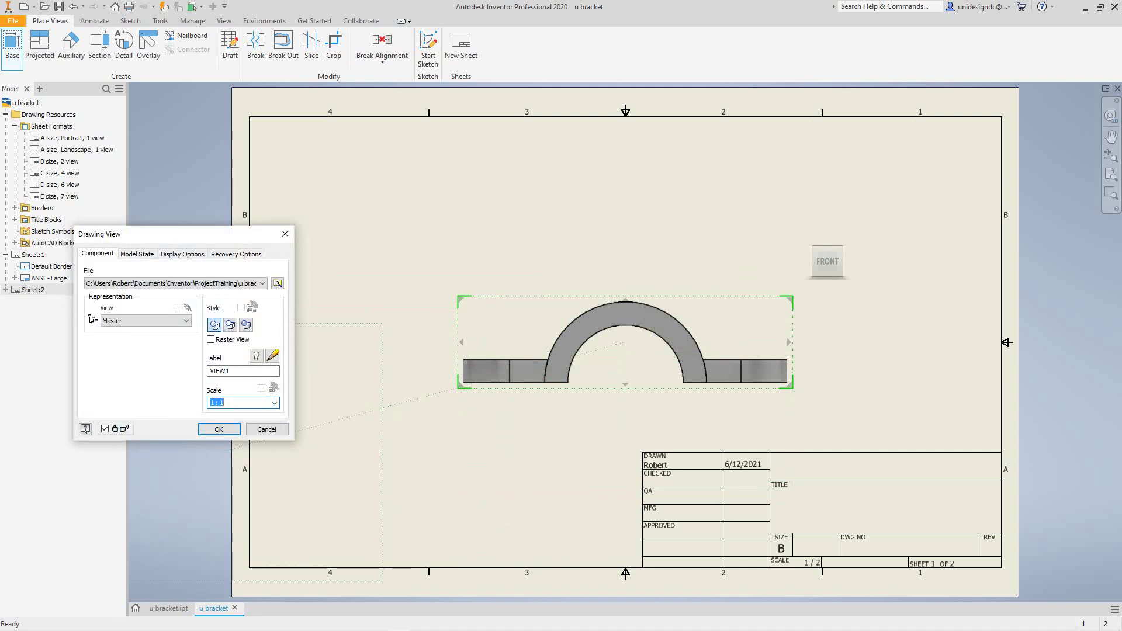
pyautogui.click(219, 429)
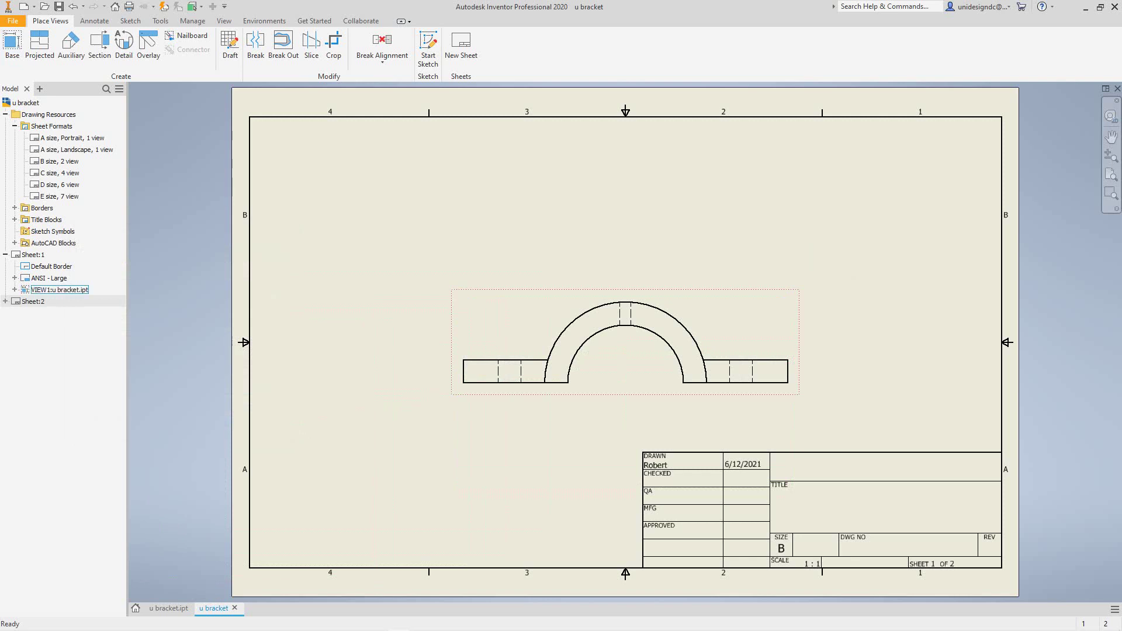
pyautogui.moveTo(625, 342); pyautogui.dragTo(455, 414)
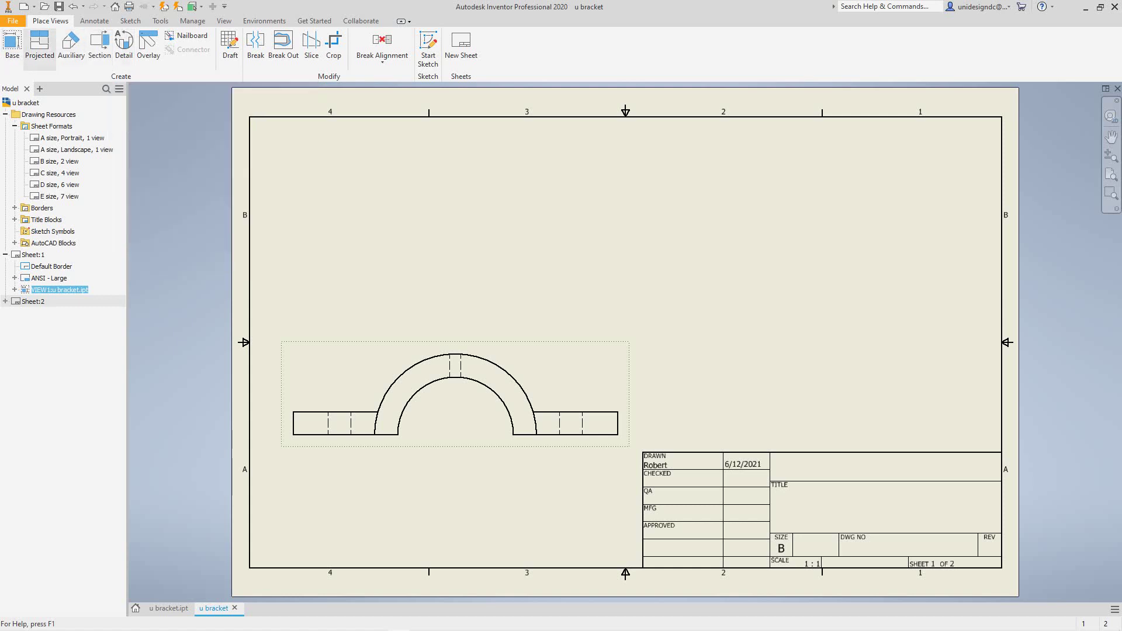
# Step: Project a top view above the front view and an isometric view in the sheet's upper-right area, and create both
pyautogui.click(40, 43)
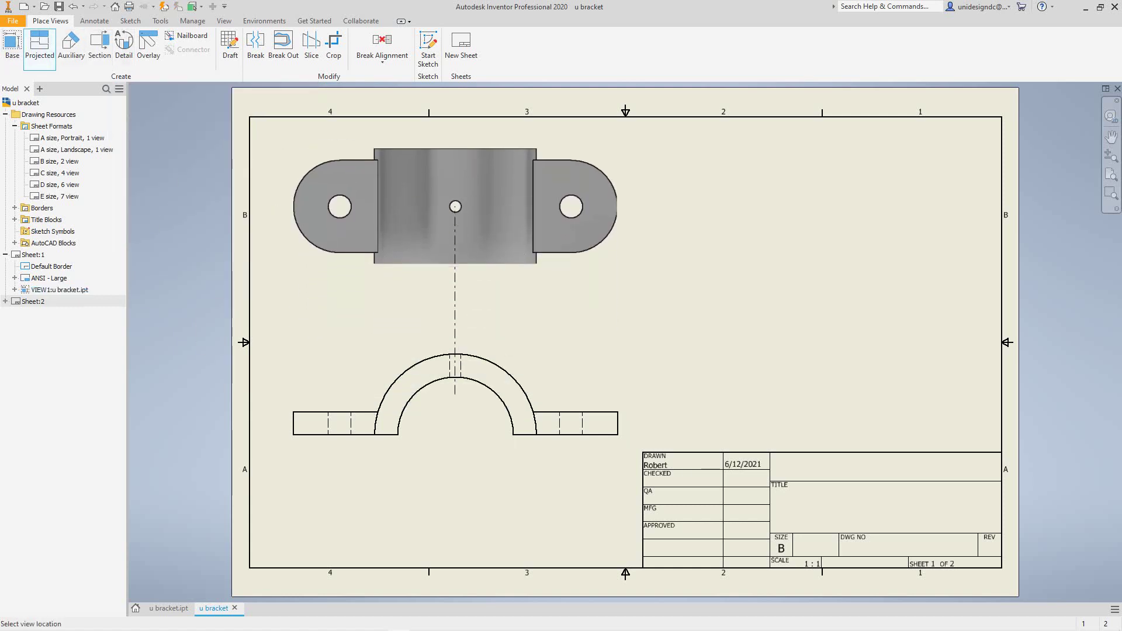
pyautogui.click(455, 213)
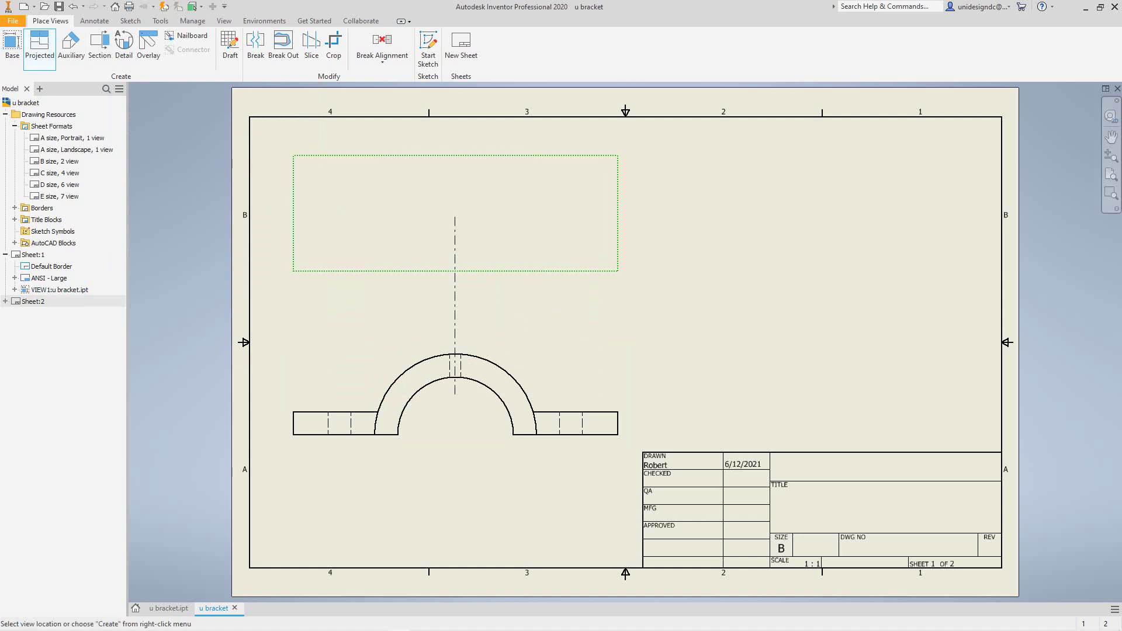
pyautogui.click(837, 215)
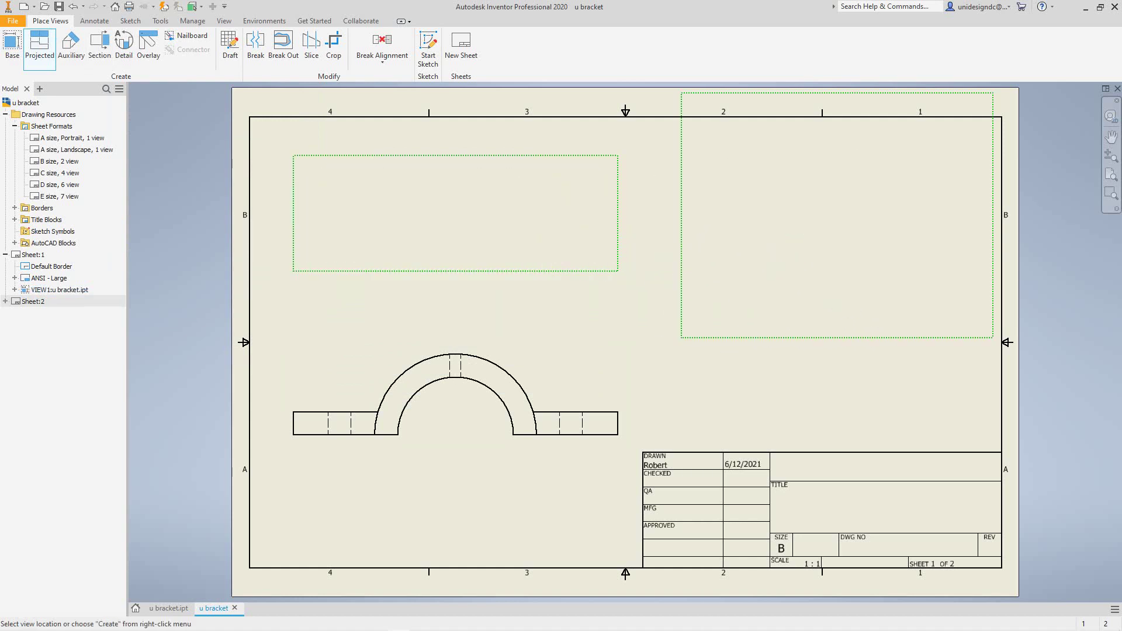
pyautogui.rightClick(836, 215)
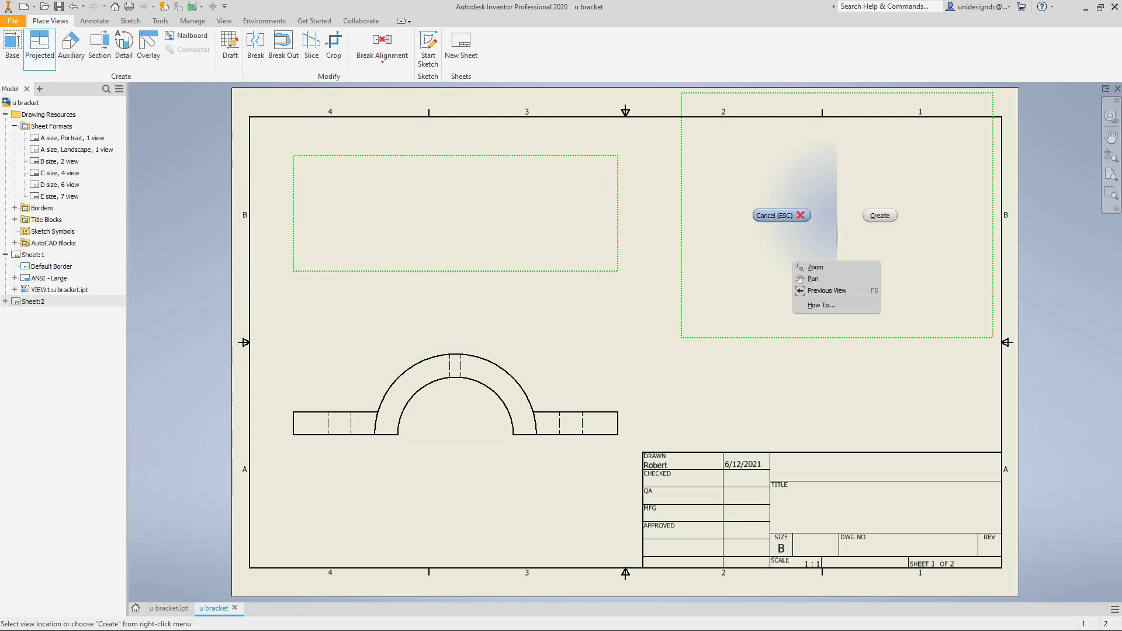
pyautogui.click(879, 215)
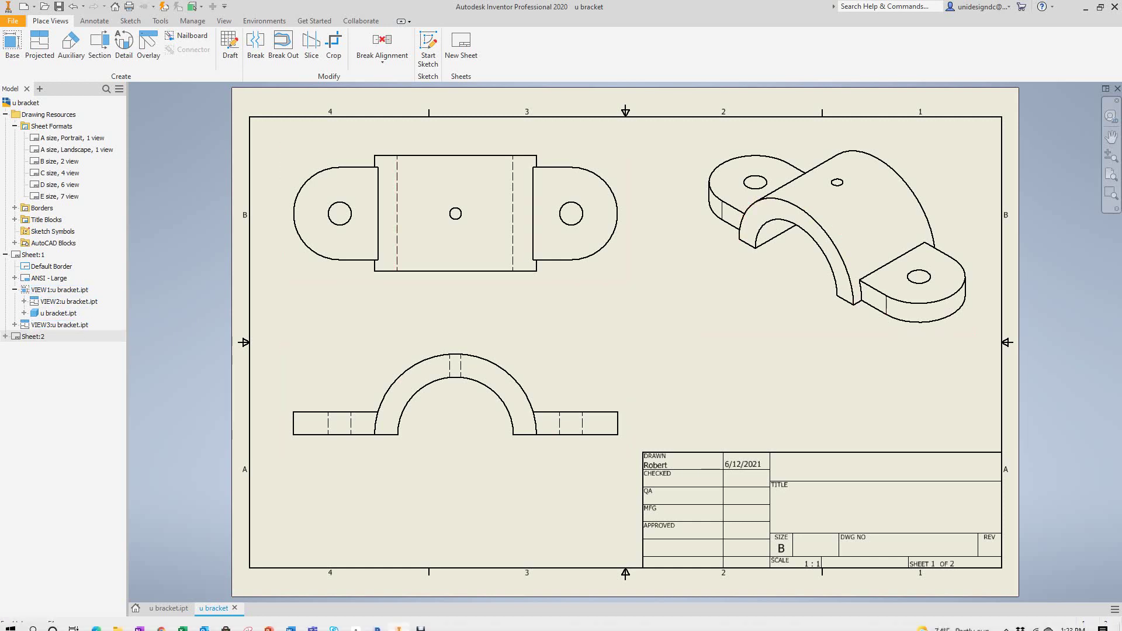
pyautogui.moveTo(409, 626)
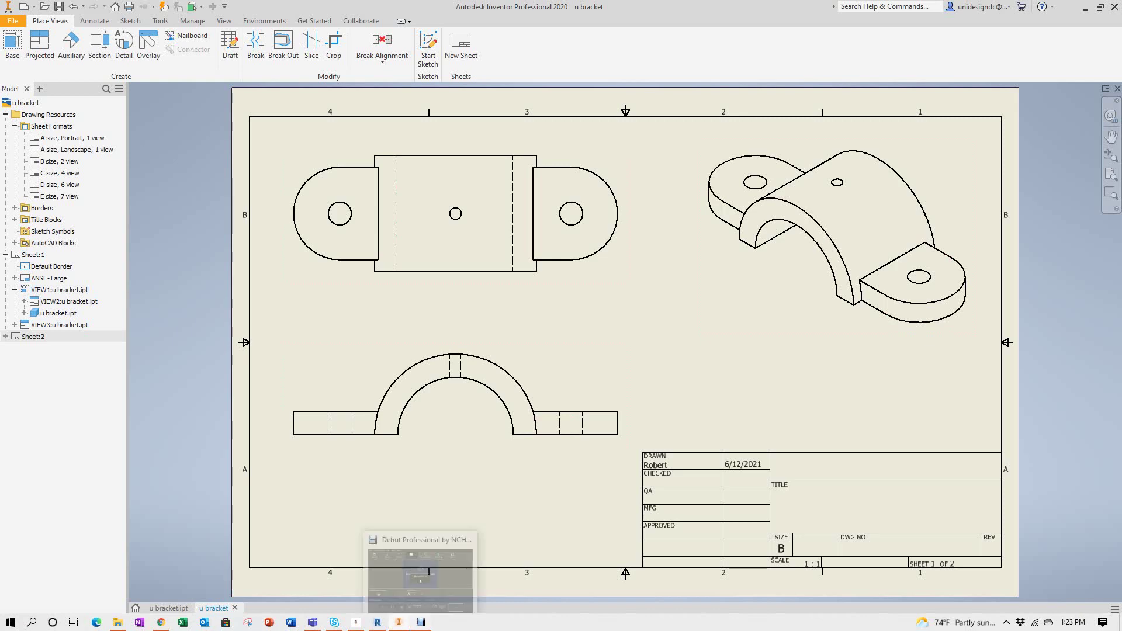